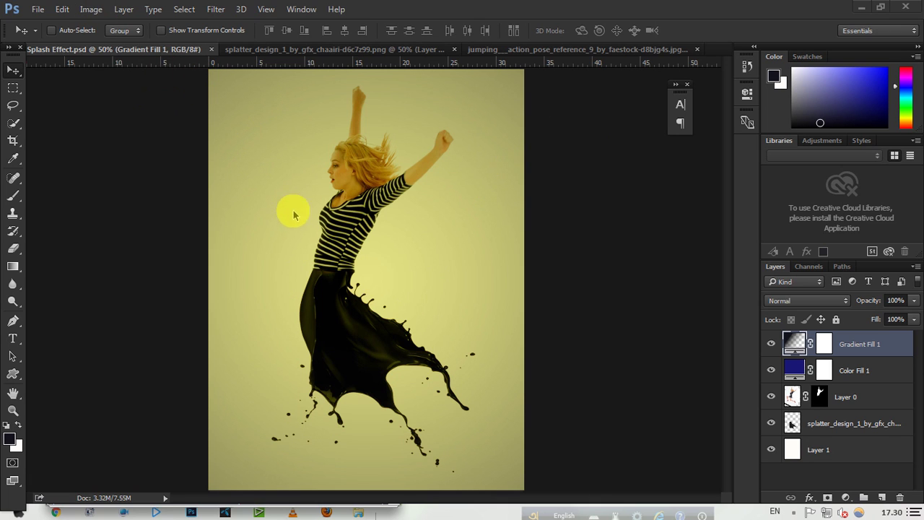
# - Glance at the splatter_design image, then show the jumping_action_pose_reference photo
pyautogui.click(310, 48)
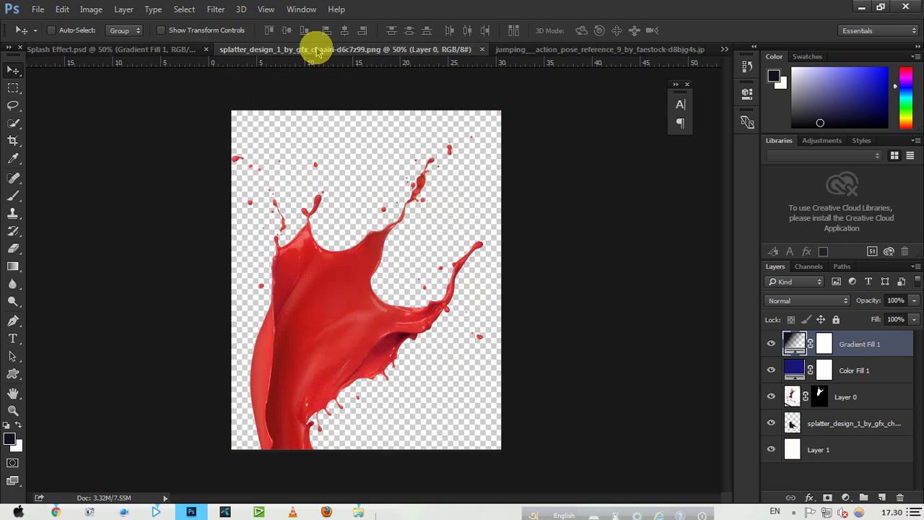
pyautogui.click(533, 49)
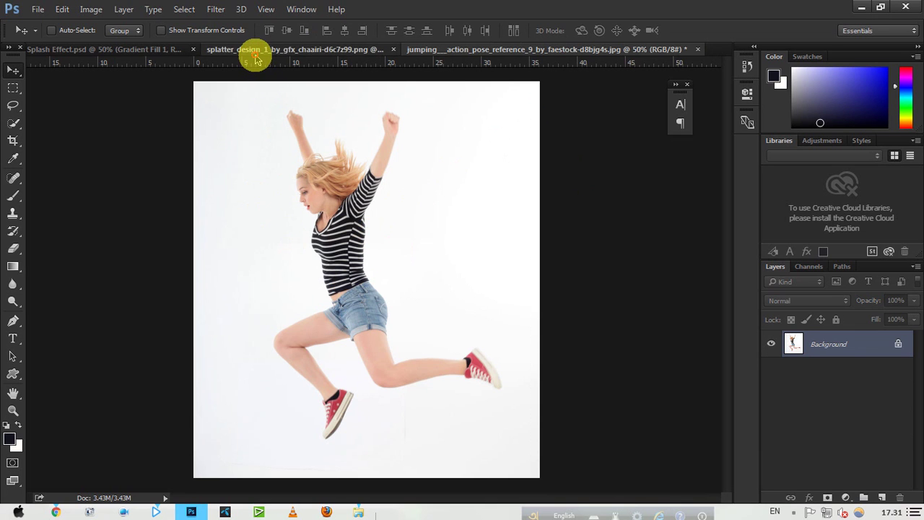
# - Create a new white Untitled-1 document, 950 × 1250 pixels at 300 pixels/centimeter
pyautogui.click(249, 51)
pyautogui.click(137, 49)
pyautogui.click(40, 9)
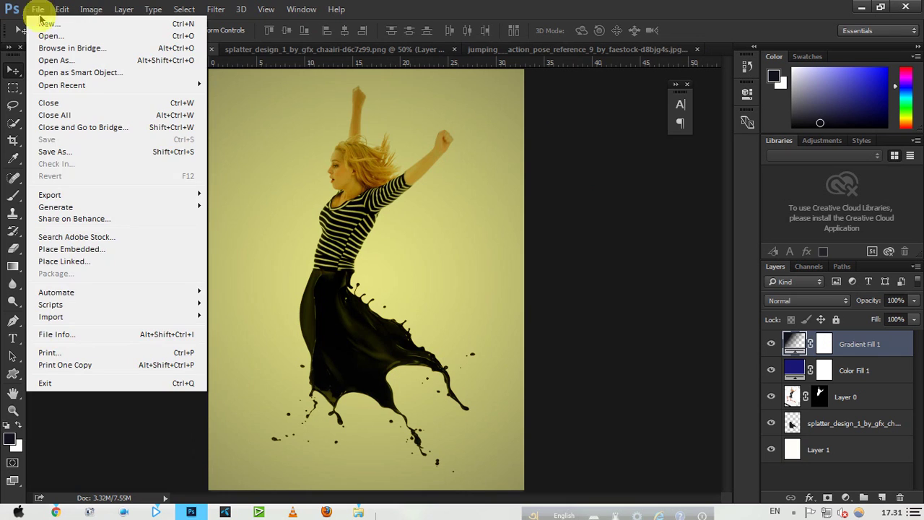
pyautogui.click(50, 22)
pyautogui.doubleClick(404, 161)
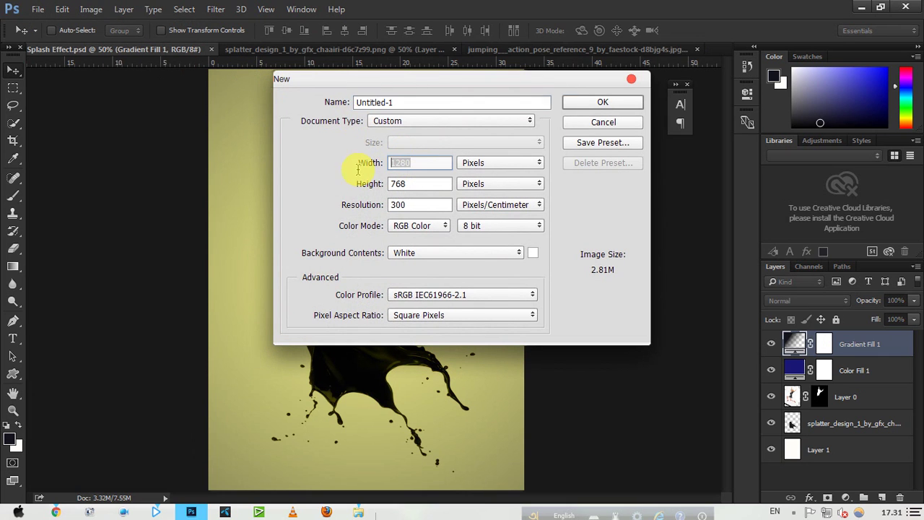
pyautogui.write('950')
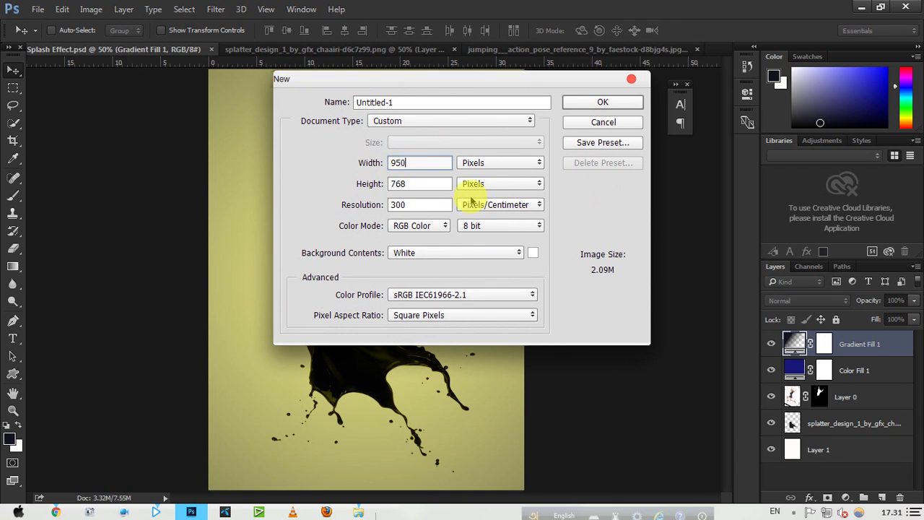
pyautogui.write('1250')
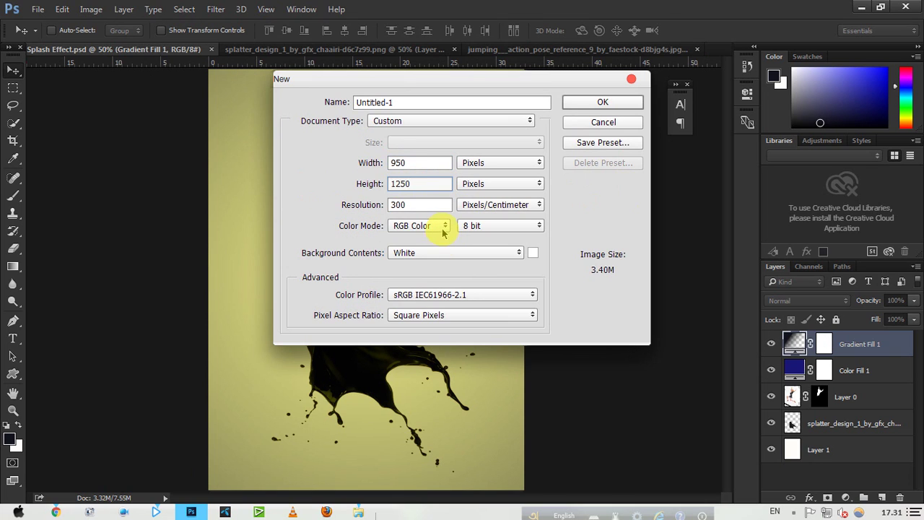
pyautogui.click(594, 102)
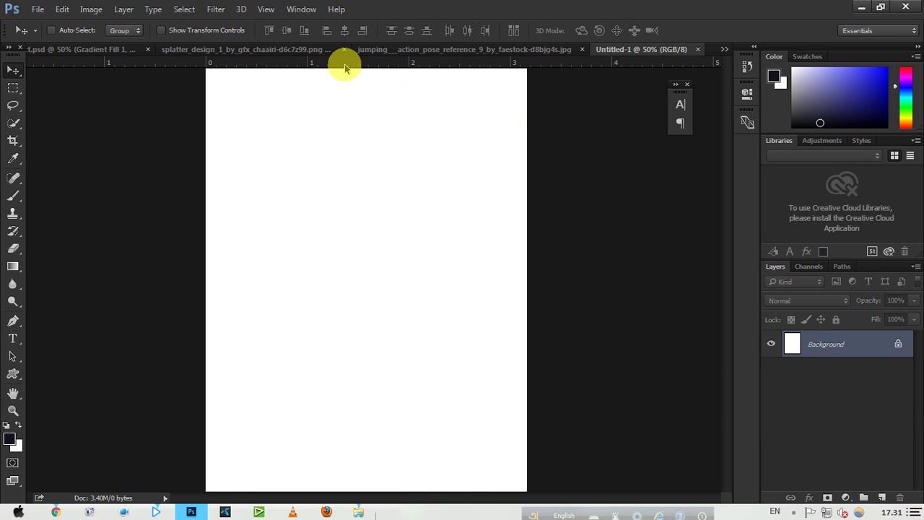
# - On the jumping photo, take the Quick Selection Tool, try a first selection, then clear it
pyautogui.click(478, 49)
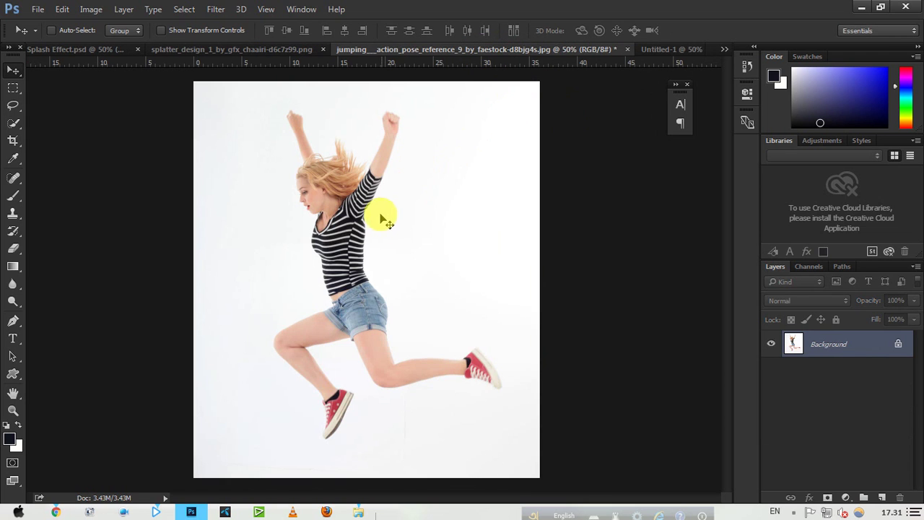
pyautogui.click(20, 127)
pyautogui.rightClick(339, 211)
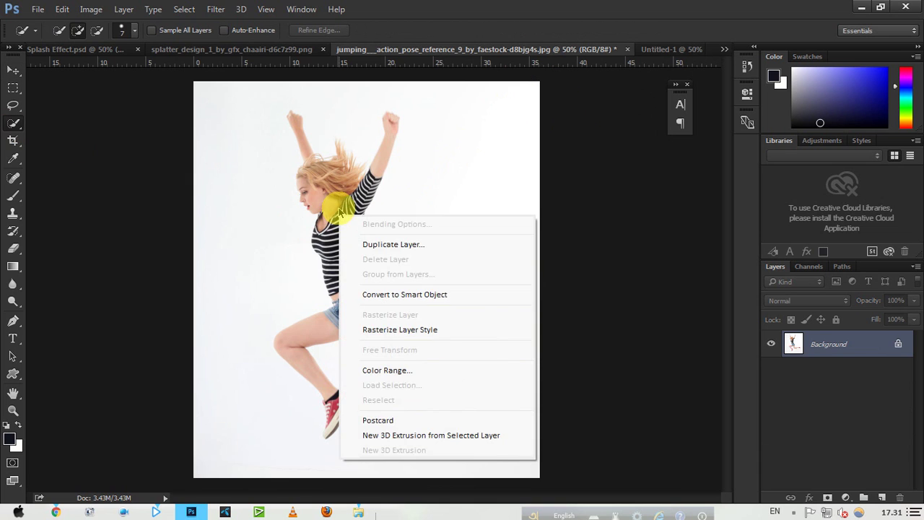
pyautogui.click(334, 195)
pyautogui.click(17, 125)
pyautogui.moveTo(304, 178)
pyautogui.mouseDown()
pyautogui.moveTo(334, 186)
pyautogui.moveTo(333, 177)
pyautogui.moveTo(378, 348)
pyautogui.moveTo(294, 352)
pyautogui.moveTo(286, 369)
pyautogui.moveTo(337, 398)
pyautogui.moveTo(338, 422)
pyautogui.moveTo(355, 375)
pyautogui.mouseUp()
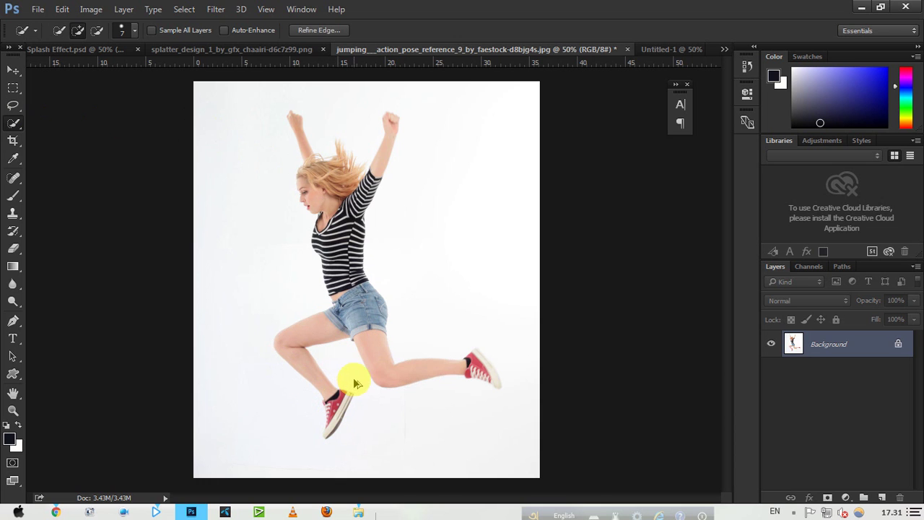
pyautogui.hotkey('ctrl', 'd')
# - Select the woman's torso, legs and shoe, including the shirt's left edge
pyautogui.moveTo(351, 268)
pyautogui.mouseDown()
pyautogui.moveTo(367, 322)
pyautogui.moveTo(365, 311)
pyautogui.moveTo(350, 315)
pyautogui.moveTo(295, 346)
pyautogui.moveTo(295, 359)
pyautogui.moveTo(372, 335)
pyautogui.moveTo(386, 365)
pyautogui.moveTo(435, 372)
pyautogui.mouseUp()
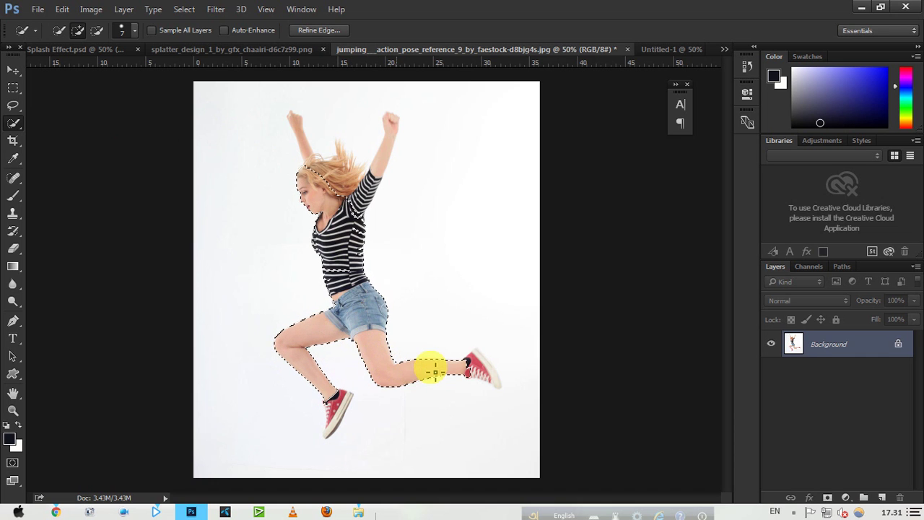
pyautogui.moveTo(498, 373)
pyautogui.mouseDown()
pyautogui.moveTo(484, 359)
pyautogui.moveTo(485, 373)
pyautogui.mouseUp()
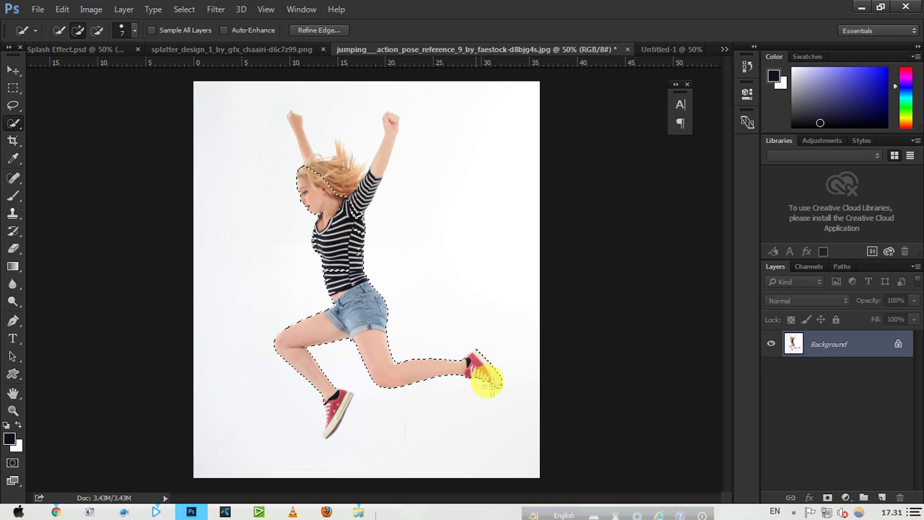
pyautogui.scroll(3, 320, 200)
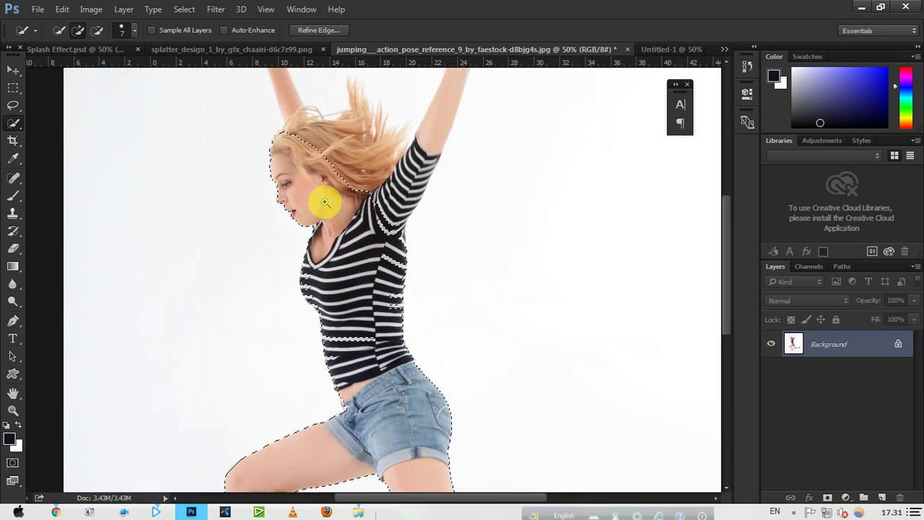
pyautogui.moveTo(380, 288); pyautogui.dragTo(335, 149)
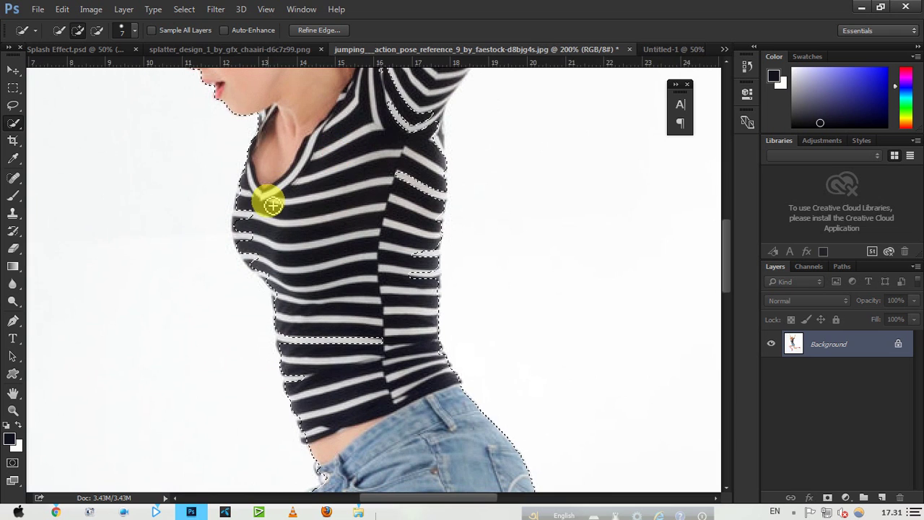
pyautogui.moveTo(247, 235)
pyautogui.mouseDown()
pyautogui.moveTo(262, 266)
pyautogui.moveTo(261, 257)
pyautogui.moveTo(290, 289)
pyautogui.moveTo(271, 276)
pyautogui.moveTo(395, 265)
pyautogui.moveTo(420, 227)
pyautogui.moveTo(424, 296)
pyautogui.moveTo(392, 326)
pyautogui.moveTo(332, 333)
pyautogui.moveTo(328, 373)
pyautogui.moveTo(313, 377)
pyautogui.moveTo(289, 336)
pyautogui.mouseUp()
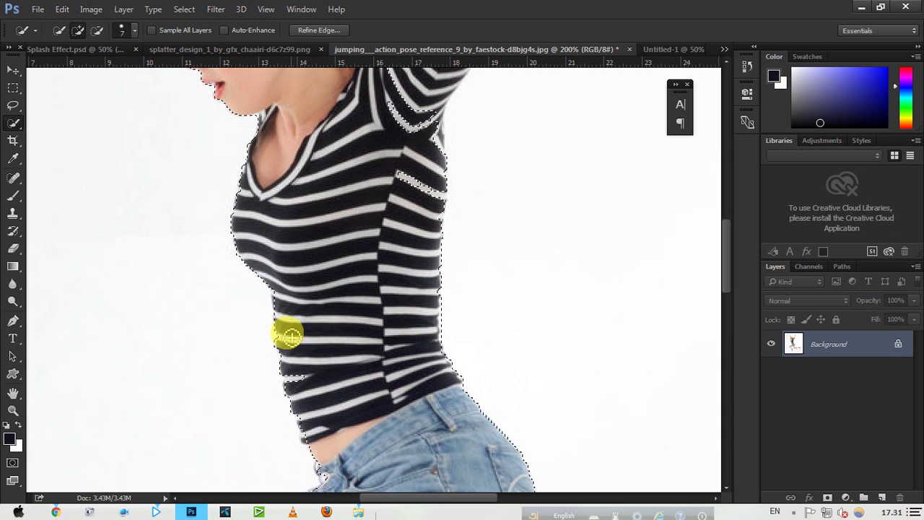
pyautogui.moveTo(299, 388); pyautogui.dragTo(294, 380)
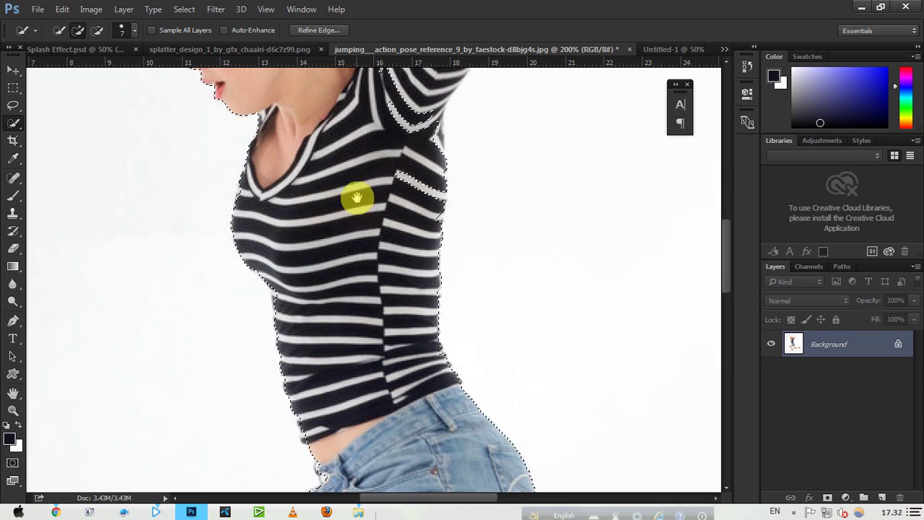
# - Add both raised arms, fists, hair and face to the selection, tidying the armpit
pyautogui.scroll(4, 376, 334)
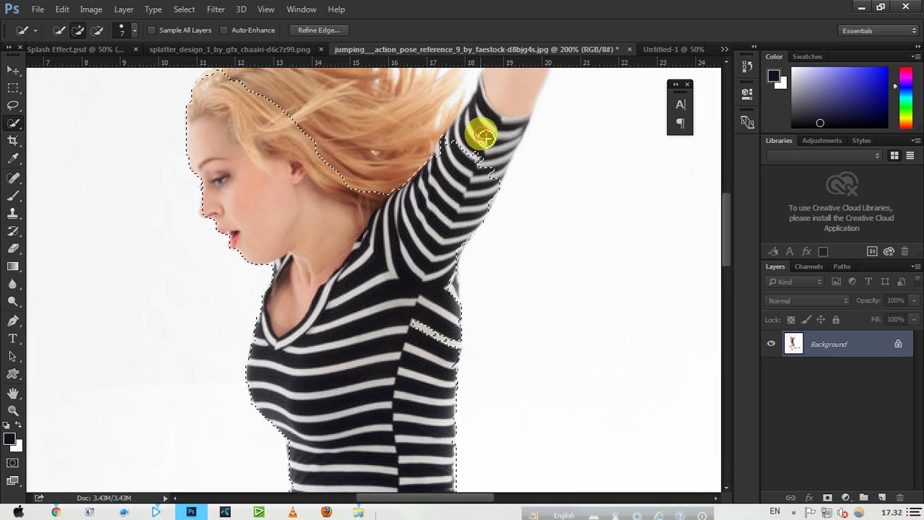
pyautogui.moveTo(483, 135)
pyautogui.mouseDown()
pyautogui.moveTo(512, 87)
pyautogui.moveTo(378, 346)
pyautogui.mouseUp()
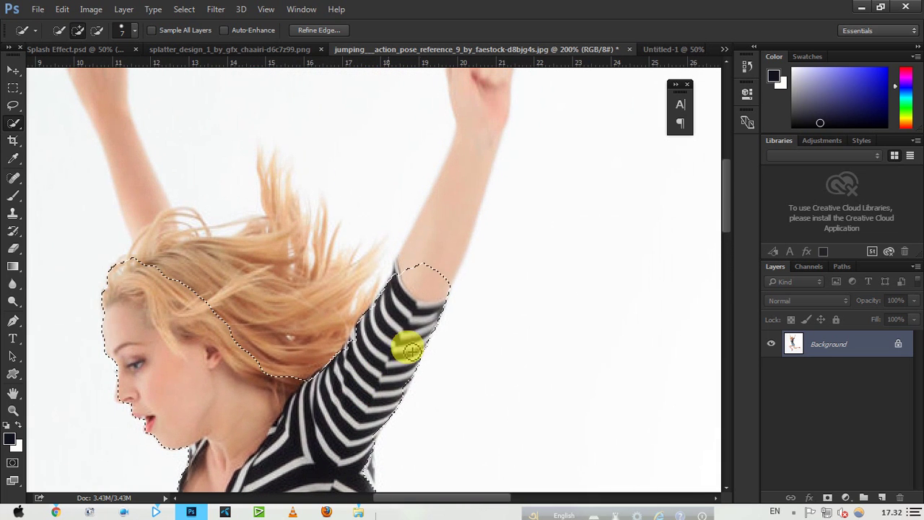
pyautogui.moveTo(448, 230)
pyautogui.mouseDown()
pyautogui.moveTo(477, 87)
pyautogui.moveTo(434, 320)
pyautogui.moveTo(502, 224)
pyautogui.moveTo(575, 184)
pyautogui.mouseUp()
pyautogui.moveTo(371, 382)
pyautogui.mouseDown()
pyautogui.moveTo(359, 360)
pyautogui.moveTo(356, 294)
pyautogui.moveTo(367, 261)
pyautogui.moveTo(379, 243)
pyautogui.moveTo(369, 304)
pyautogui.moveTo(386, 253)
pyautogui.moveTo(427, 241)
pyautogui.moveTo(417, 284)
pyautogui.mouseUp()
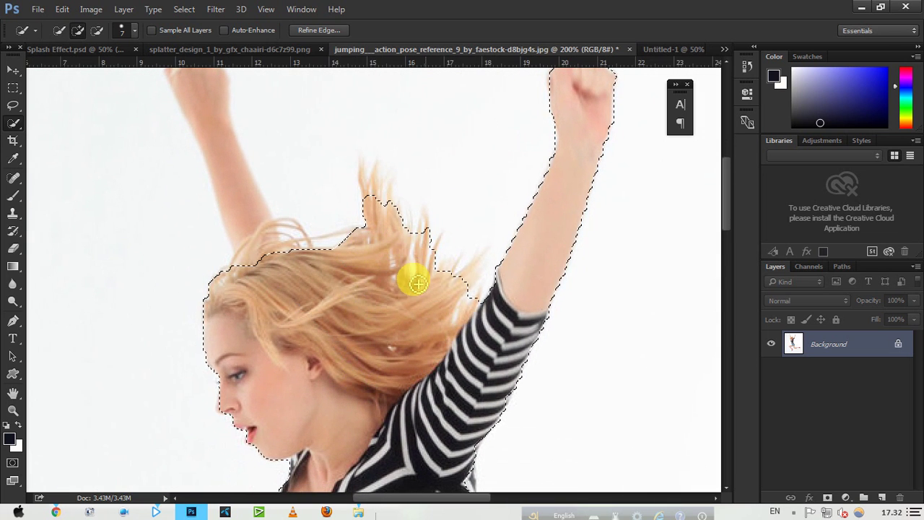
pyautogui.moveTo(354, 287)
pyautogui.mouseDown()
pyautogui.moveTo(252, 231)
pyautogui.moveTo(235, 173)
pyautogui.moveTo(308, 340)
pyautogui.mouseUp()
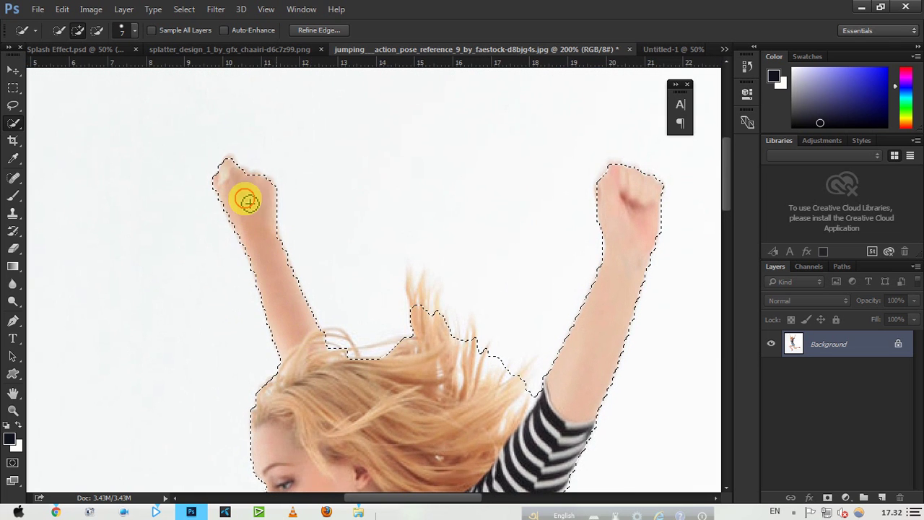
pyautogui.moveTo(271, 235); pyautogui.dragTo(303, 351)
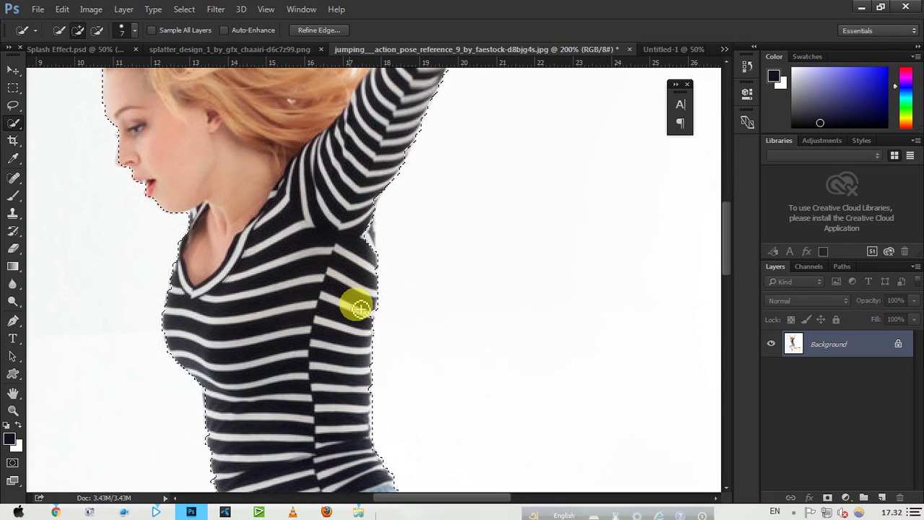
pyautogui.moveTo(359, 249); pyautogui.dragTo(366, 235)
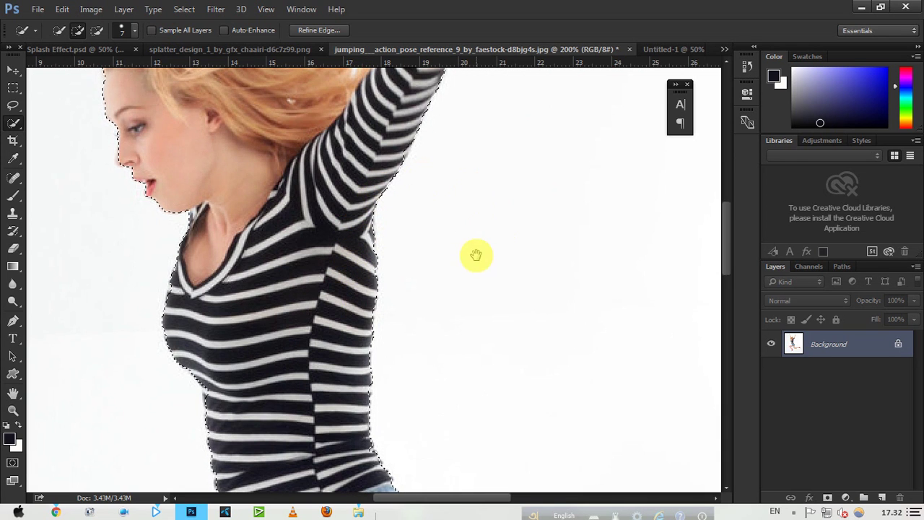
pyautogui.scroll(-5, 476, 254)
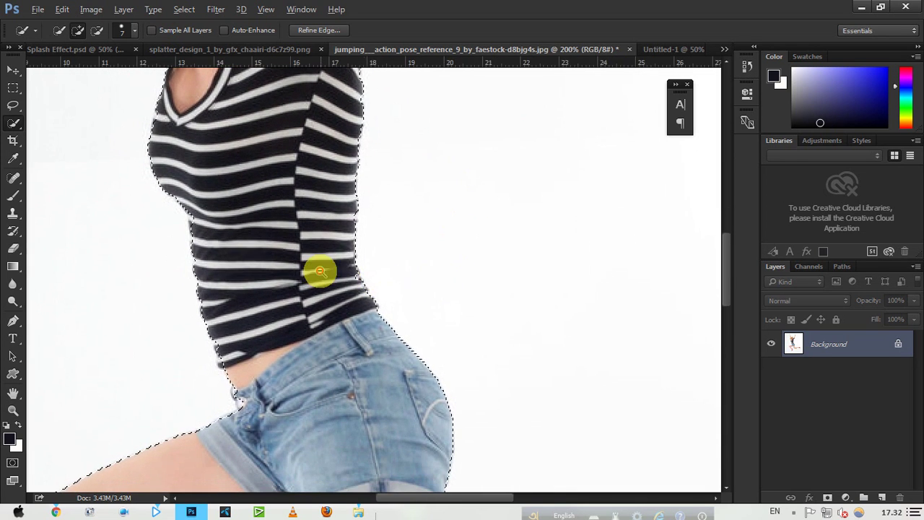
pyautogui.scroll(-2, 320, 271)
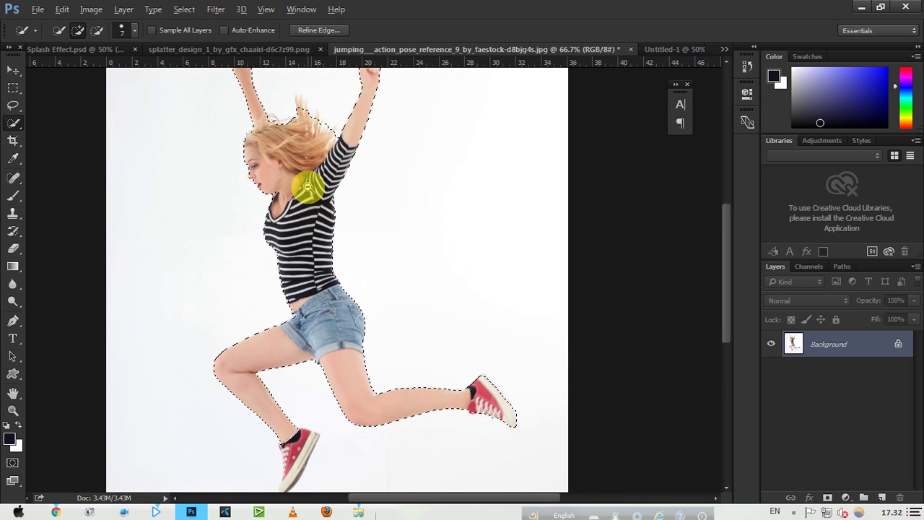
pyautogui.scroll(-1, 303, 177)
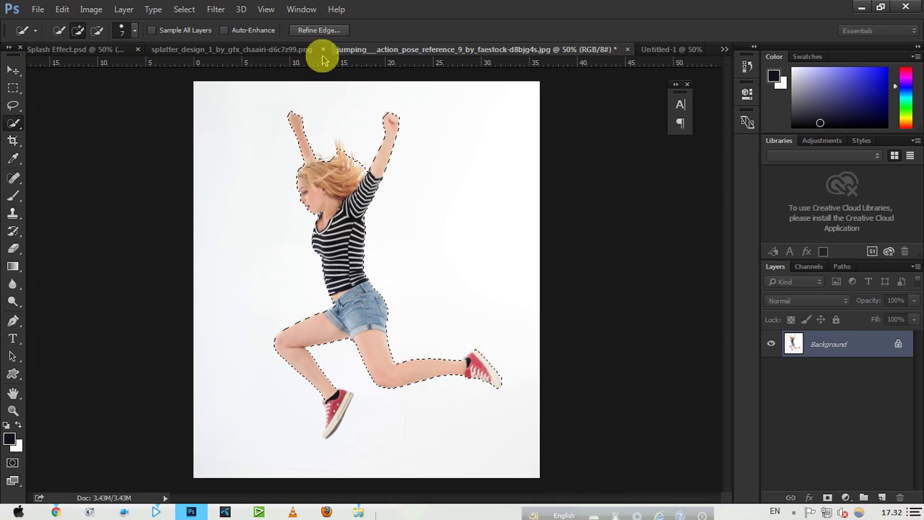
# - Use Refine Edge along her hair so the selection captures the loose flyaway strands
pyautogui.click(319, 29)
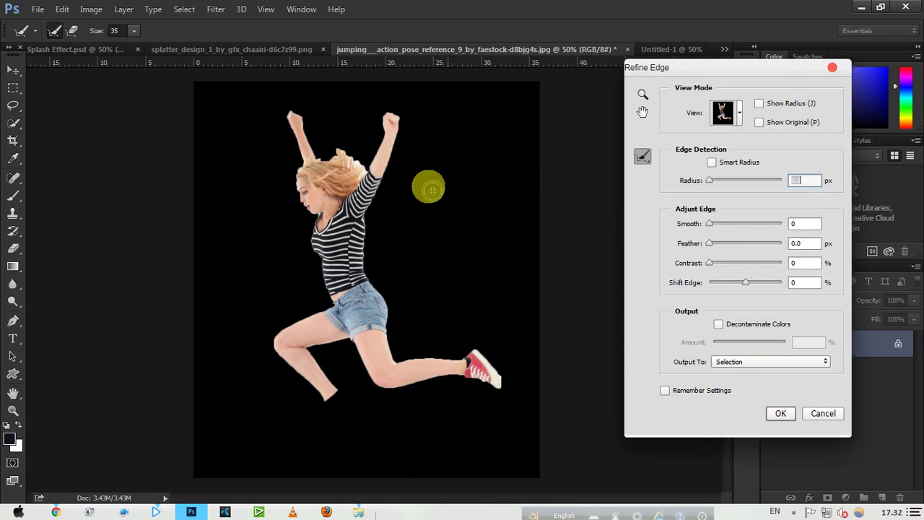
pyautogui.scroll(2, 330, 145)
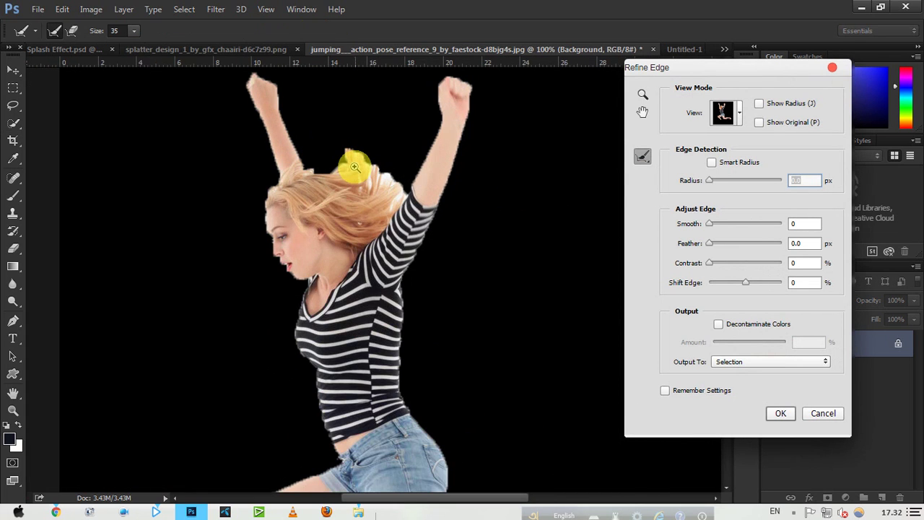
pyautogui.click(355, 167)
pyautogui.moveTo(419, 185)
pyautogui.mouseDown()
pyautogui.moveTo(423, 212)
pyautogui.moveTo(442, 208)
pyautogui.moveTo(402, 241)
pyautogui.moveTo(330, 140)
pyautogui.moveTo(371, 196)
pyautogui.moveTo(350, 92)
pyautogui.moveTo(394, 76)
pyautogui.moveTo(406, 138)
pyautogui.moveTo(274, 165)
pyautogui.moveTo(283, 183)
pyautogui.moveTo(373, 208)
pyautogui.moveTo(451, 215)
pyautogui.moveTo(437, 210)
pyautogui.mouseUp()
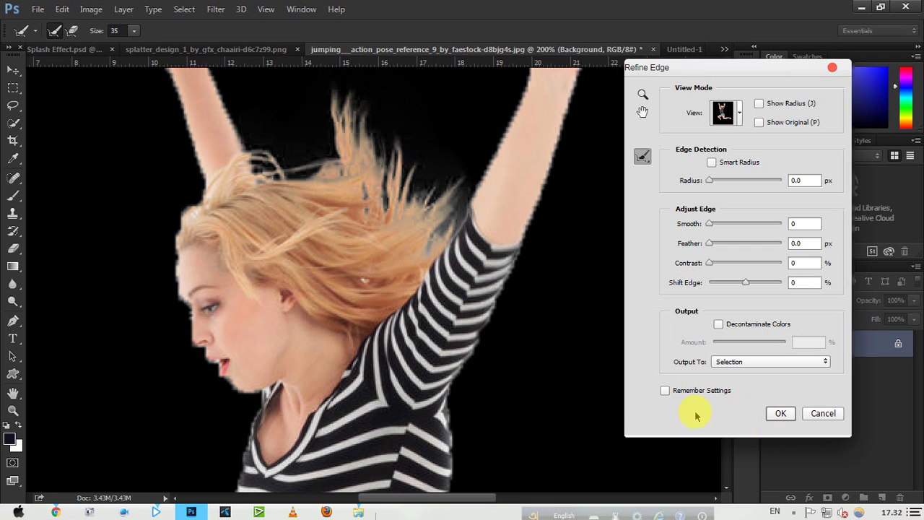
pyautogui.click(780, 413)
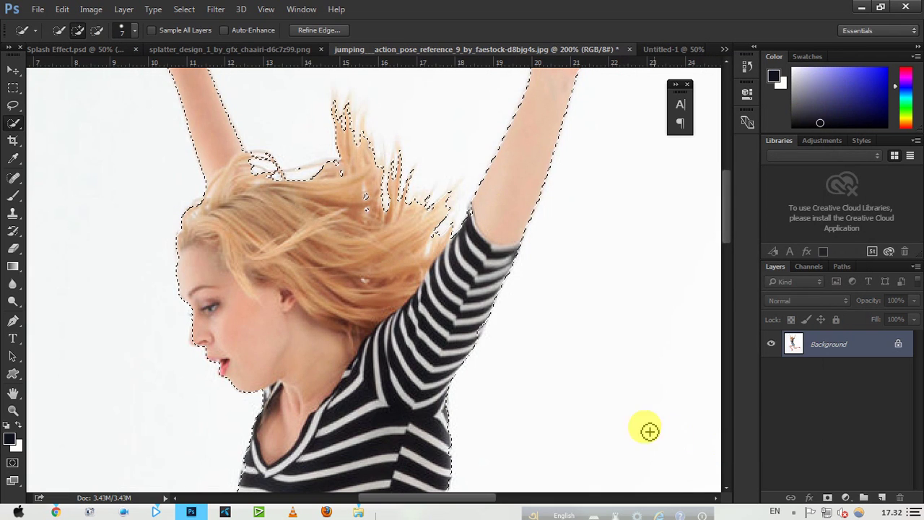
pyautogui.scroll(-3, 407, 302)
pyautogui.scroll(-5, 415, 303)
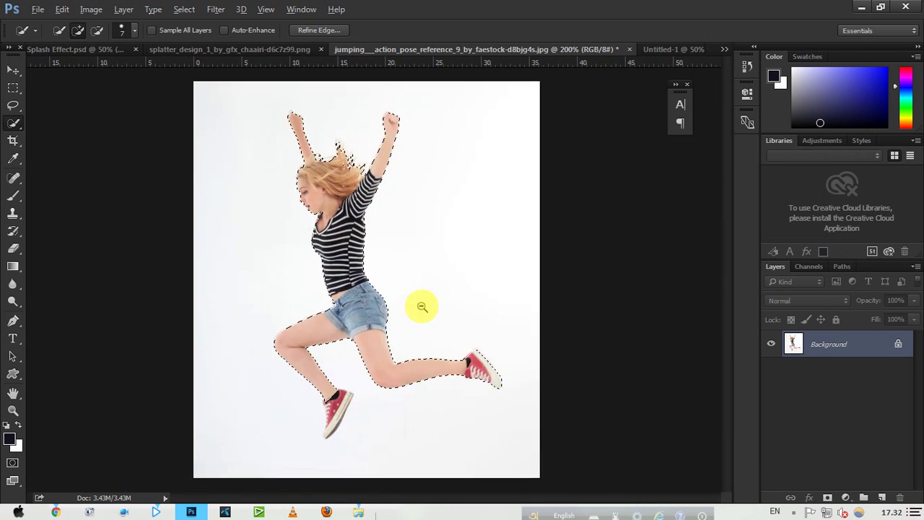
pyautogui.scroll(1, 355, 268)
pyautogui.scroll(1, 354, 268)
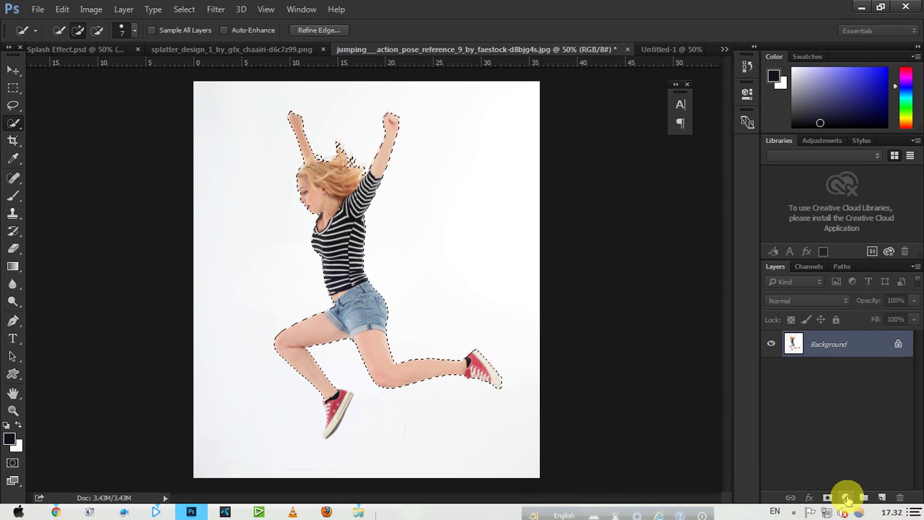
# - Add a layer mask hiding the white background, leaving the woman alone as Layer 0
pyautogui.click(826, 498)
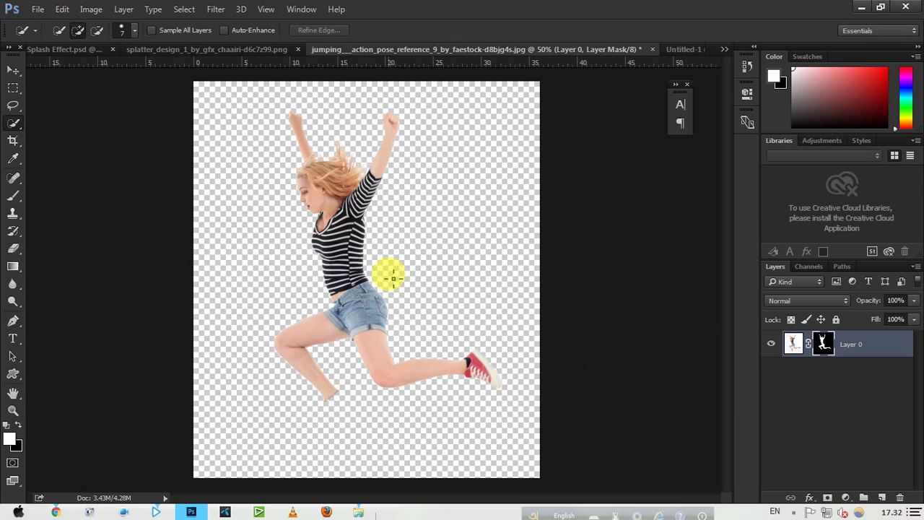
pyautogui.click(12, 72)
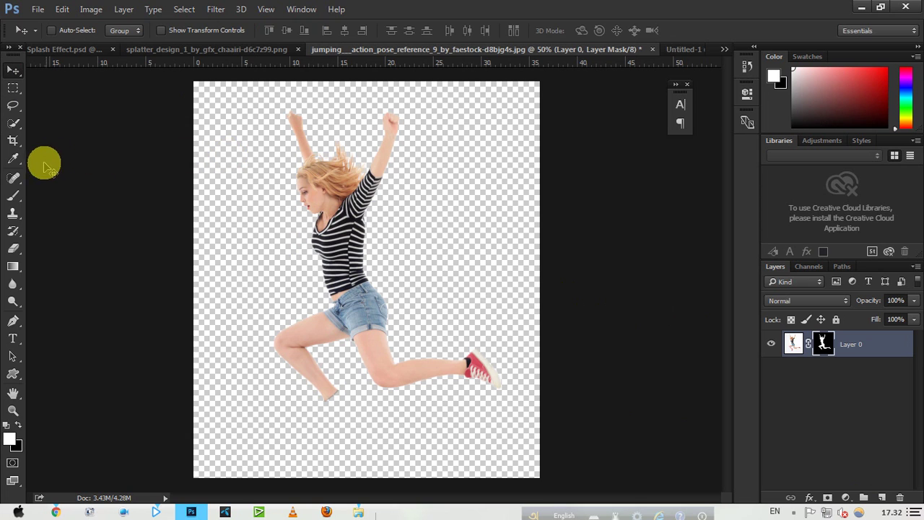
# - Crop both sides of the woman's canvas inward and close the blank Untitled-1 document
pyautogui.click(12, 141)
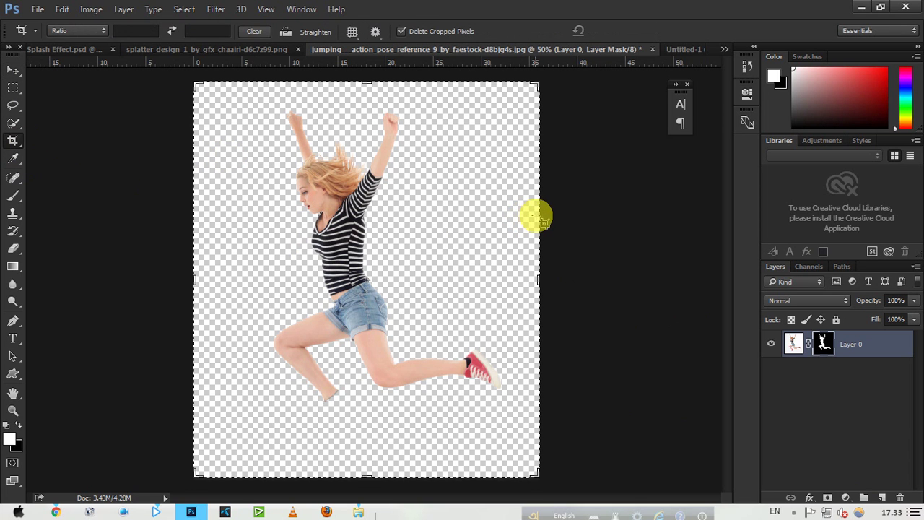
pyautogui.moveTo(542, 215); pyautogui.dragTo(528, 216)
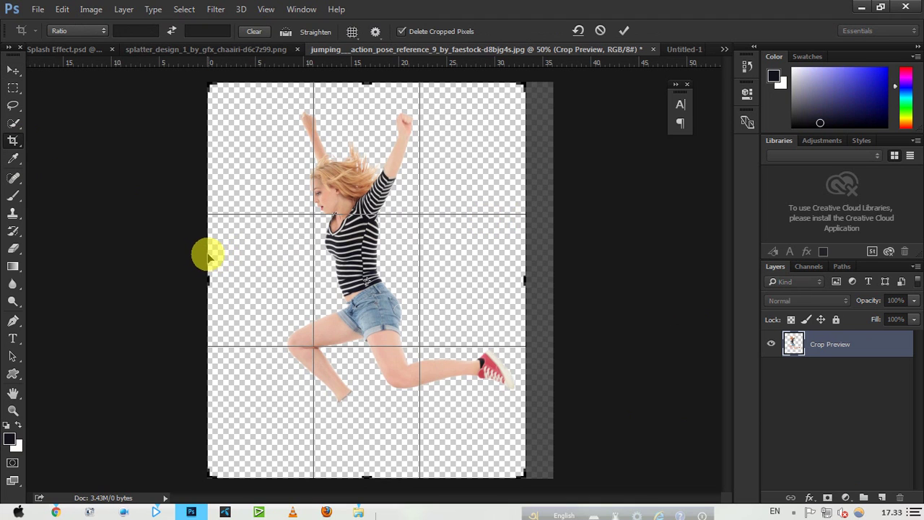
pyautogui.moveTo(208, 257); pyautogui.dragTo(218, 252)
pyautogui.click(625, 31)
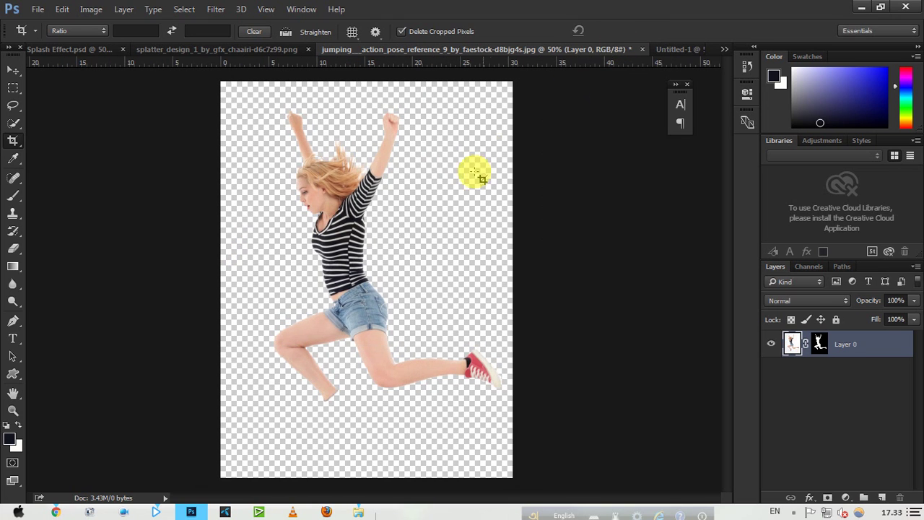
pyautogui.keyDown('ctrl'); pyautogui.click(331, 197); pyautogui.keyUp('ctrl')
pyautogui.keyDown('alt'); pyautogui.click(419, 204); pyautogui.keyUp('alt')
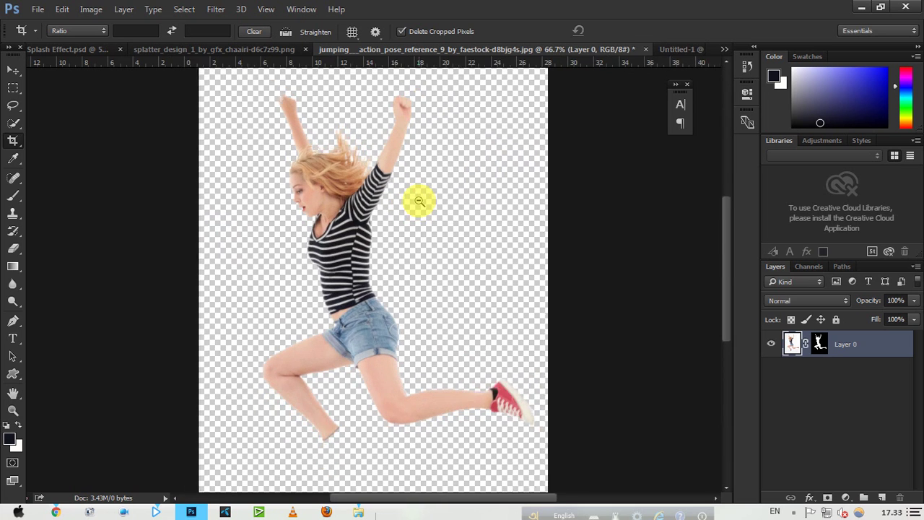
pyautogui.click(677, 49)
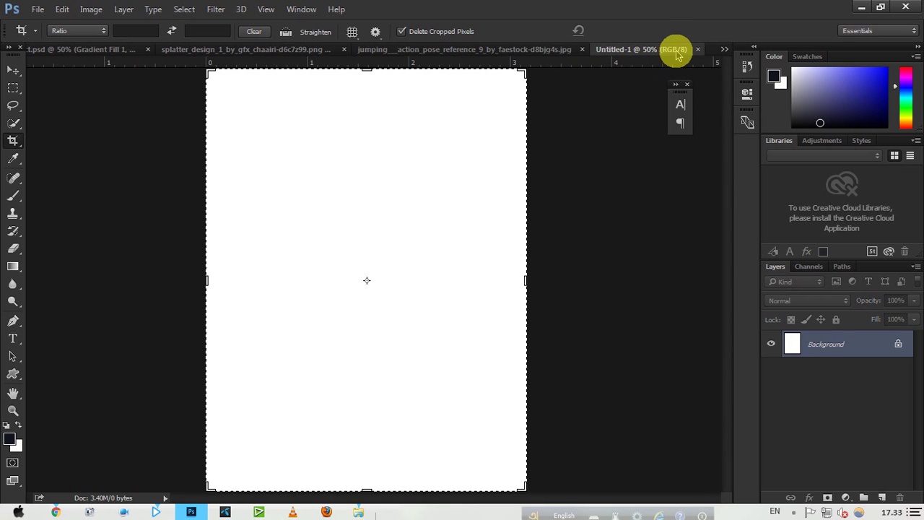
pyautogui.click(697, 50)
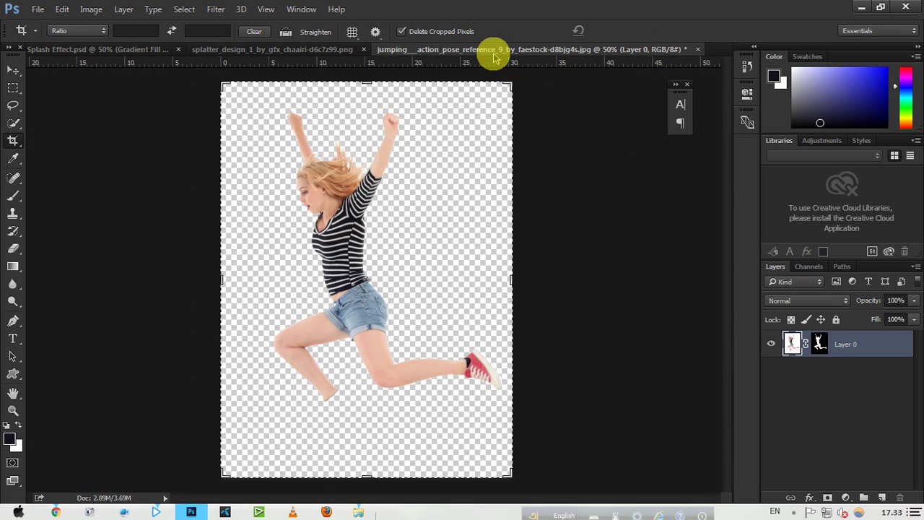
# - Drag the red paint splash from splatter_design into the jumping-woman document
pyautogui.click(306, 51)
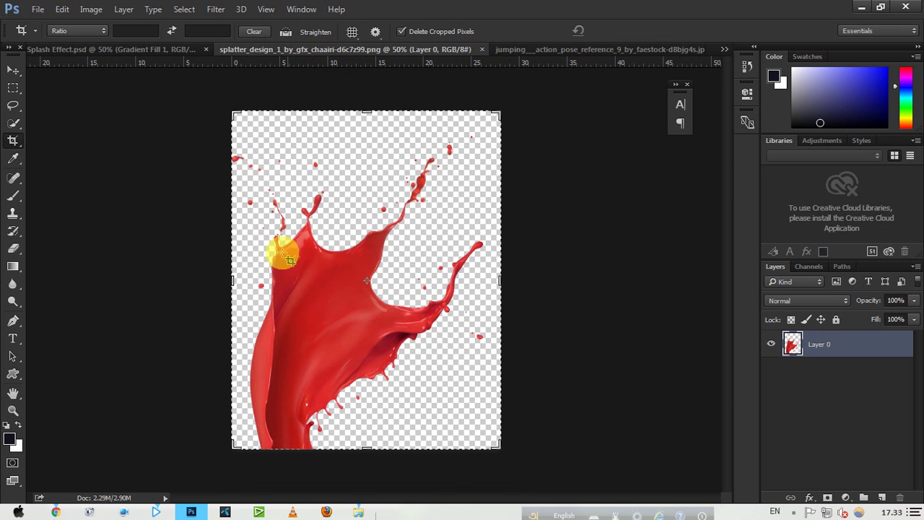
pyautogui.click(13, 70)
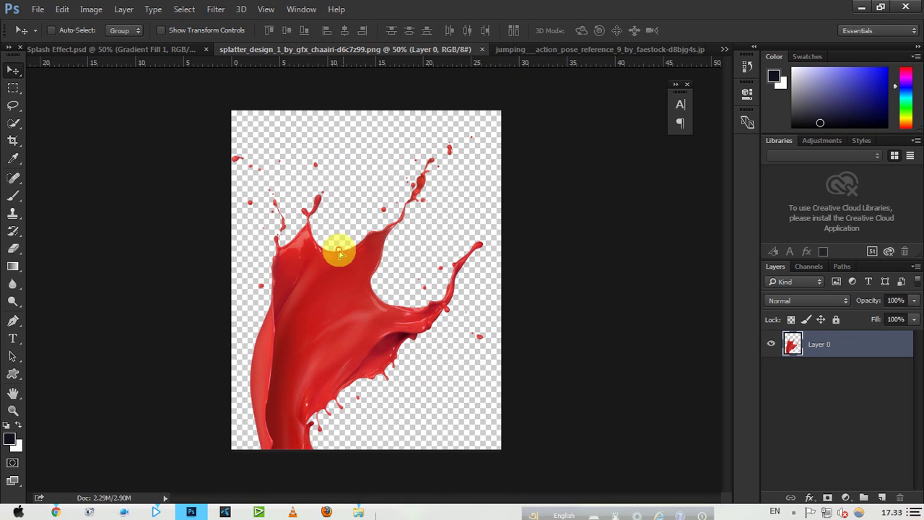
pyautogui.moveTo(339, 253); pyautogui.dragTo(359, 276)
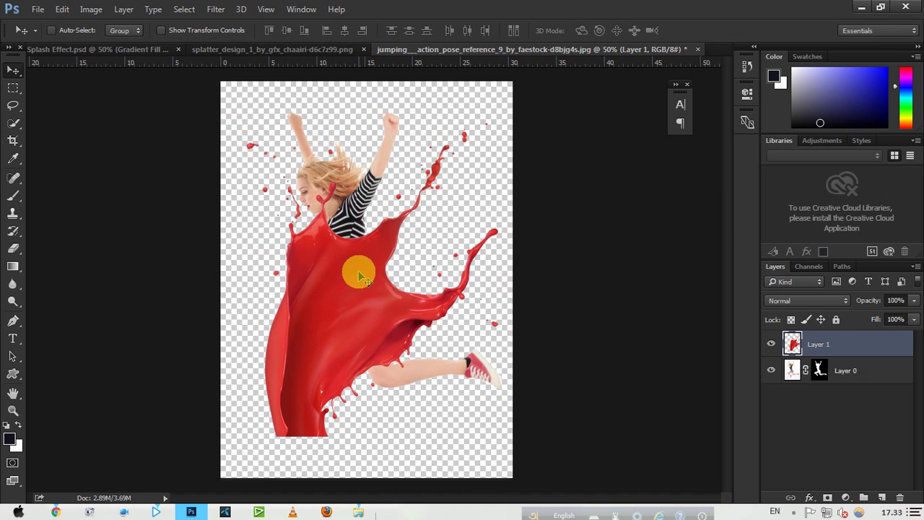
# - Rotate the splash roughly upside down, flip it horizontally and place it over her body
pyautogui.press('ctrl')
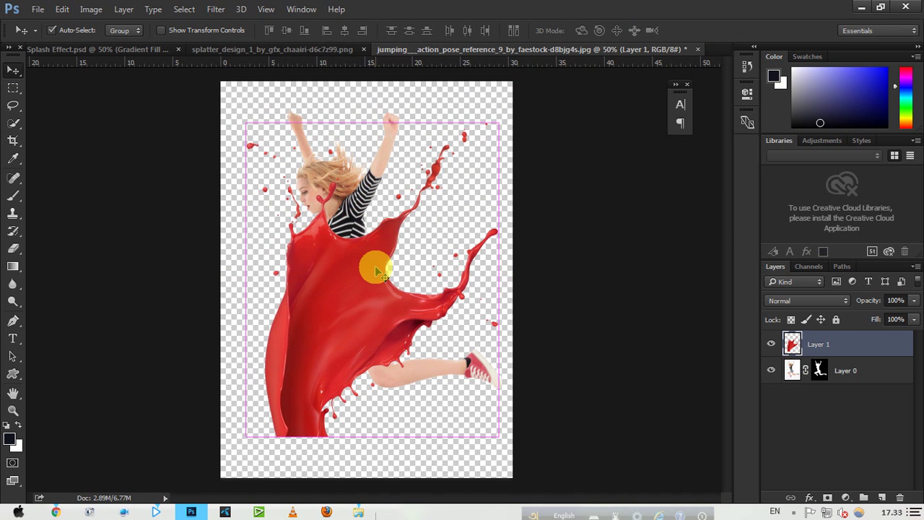
pyautogui.hotkey('ctrl', 't')
pyautogui.moveTo(532, 215); pyautogui.dragTo(279, 368)
pyautogui.moveTo(371, 181); pyautogui.dragTo(372, 350)
pyautogui.rightClick(378, 351)
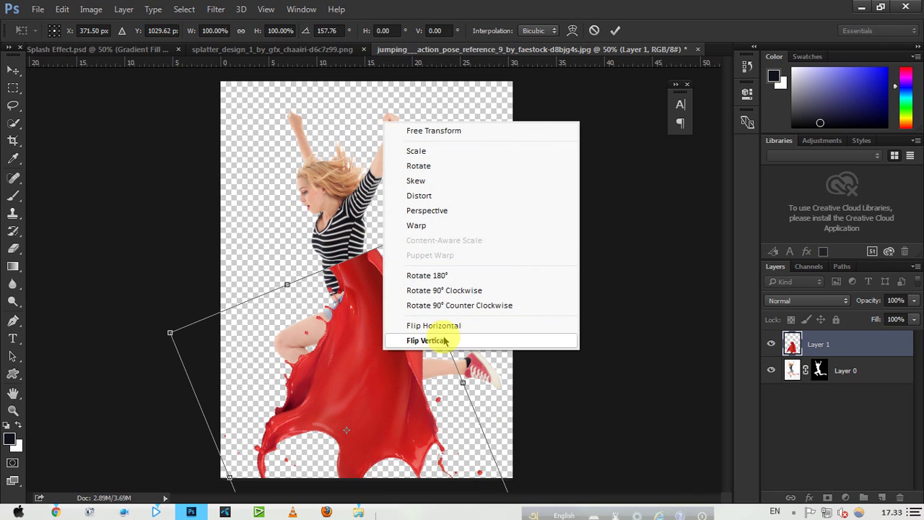
pyautogui.click(435, 325)
pyautogui.moveTo(335, 344); pyautogui.dragTo(370, 356)
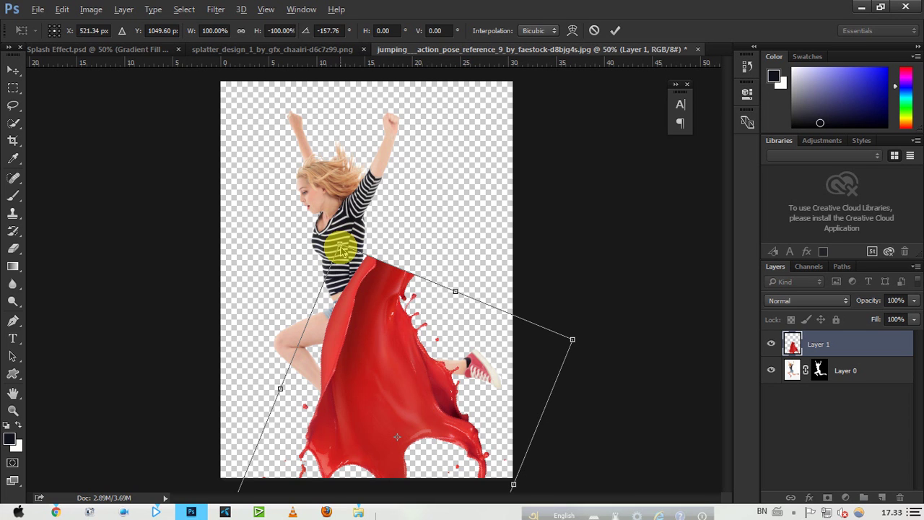
# - Scale the splash to about 64% and rotate it near 162° at her waist
pyautogui.moveTo(337, 247); pyautogui.dragTo(410, 326)
pyautogui.moveTo(496, 299); pyautogui.dragTo(462, 212)
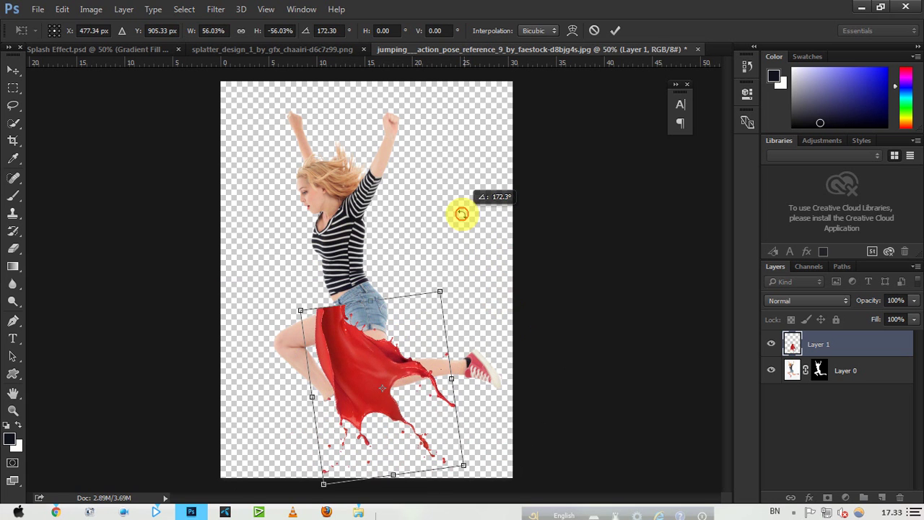
pyautogui.moveTo(402, 377); pyautogui.dragTo(426, 372)
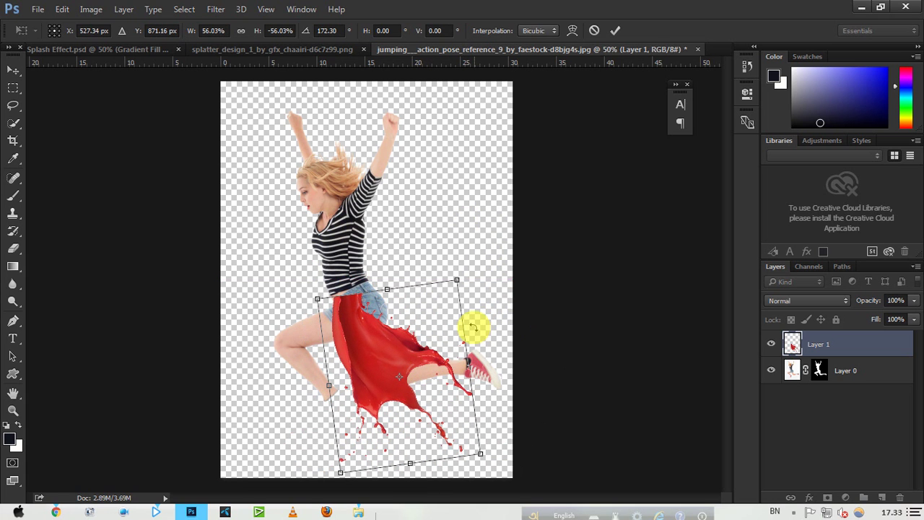
pyautogui.moveTo(475, 304); pyautogui.dragTo(474, 288)
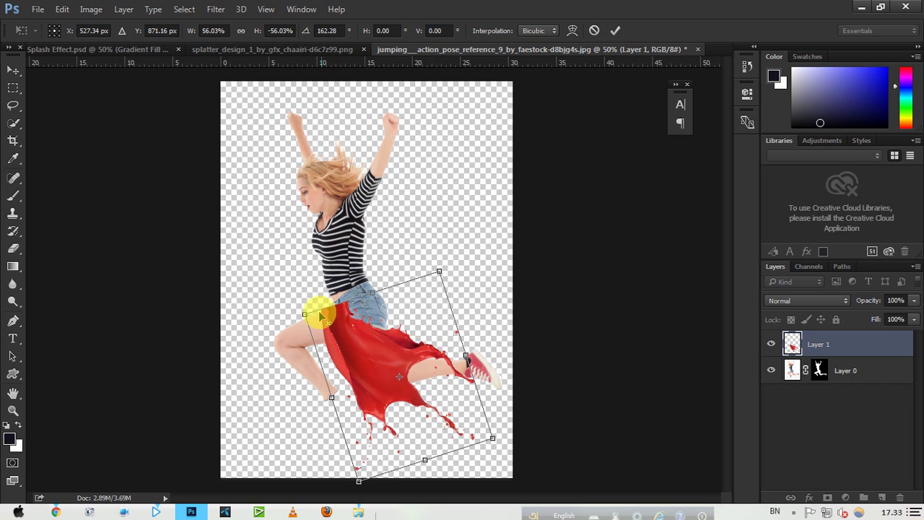
pyautogui.moveTo(320, 315); pyautogui.dragTo(243, 258)
pyautogui.moveTo(415, 333)
pyautogui.mouseDown()
pyautogui.moveTo(427, 351)
pyautogui.moveTo(432, 335)
pyautogui.mouseUp()
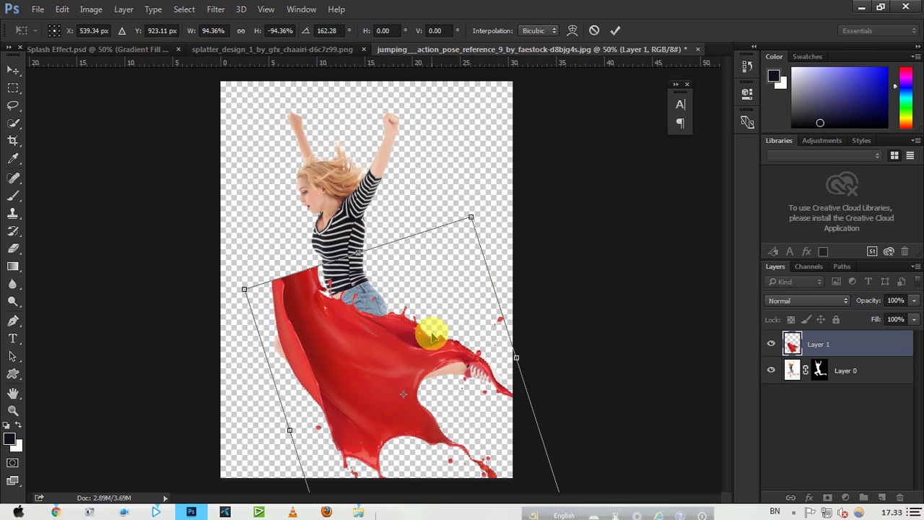
pyautogui.moveTo(244, 289); pyautogui.dragTo(296, 323)
pyautogui.moveTo(380, 346); pyautogui.dragTo(407, 314)
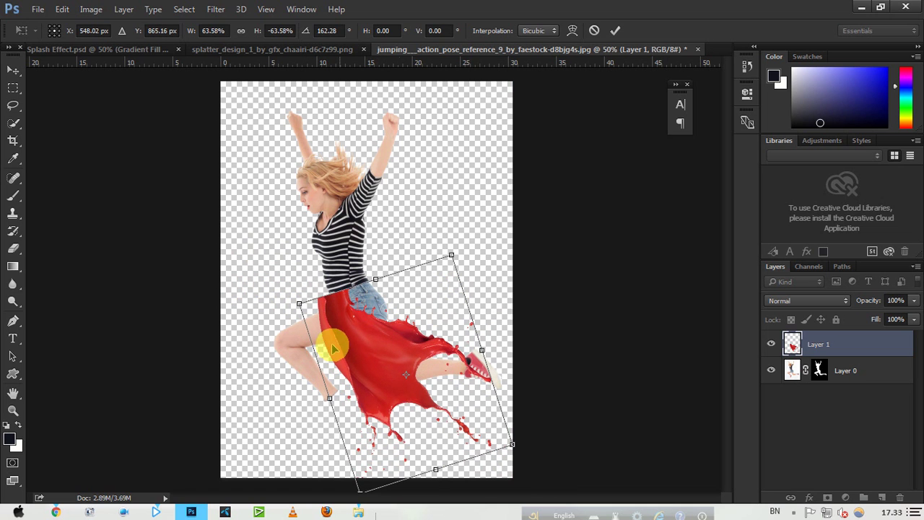
# - Fine-tune the skirt to about 87% width and 158° rotation, nudging it into place
pyautogui.moveTo(309, 347); pyautogui.dragTo(252, 362)
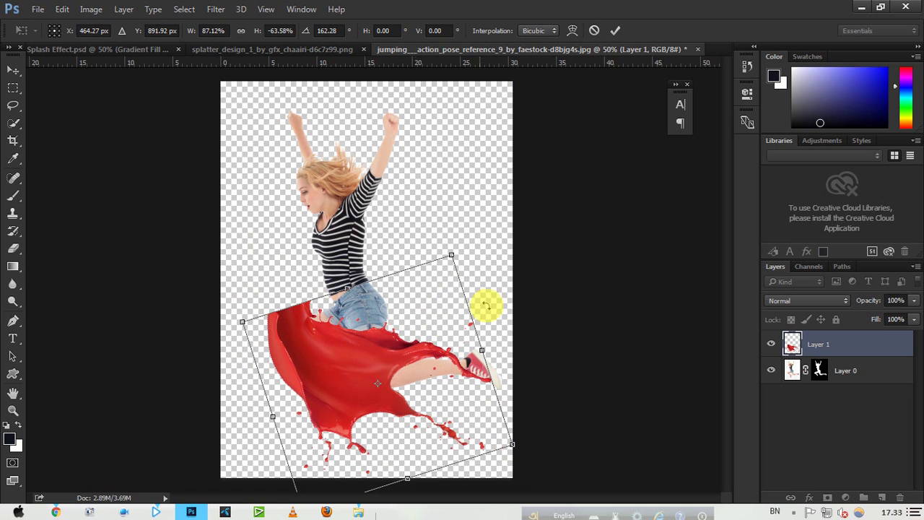
pyautogui.moveTo(486, 306); pyautogui.dragTo(512, 319)
pyautogui.moveTo(386, 344); pyautogui.dragTo(426, 341)
pyautogui.moveTo(461, 251); pyautogui.dragTo(457, 234)
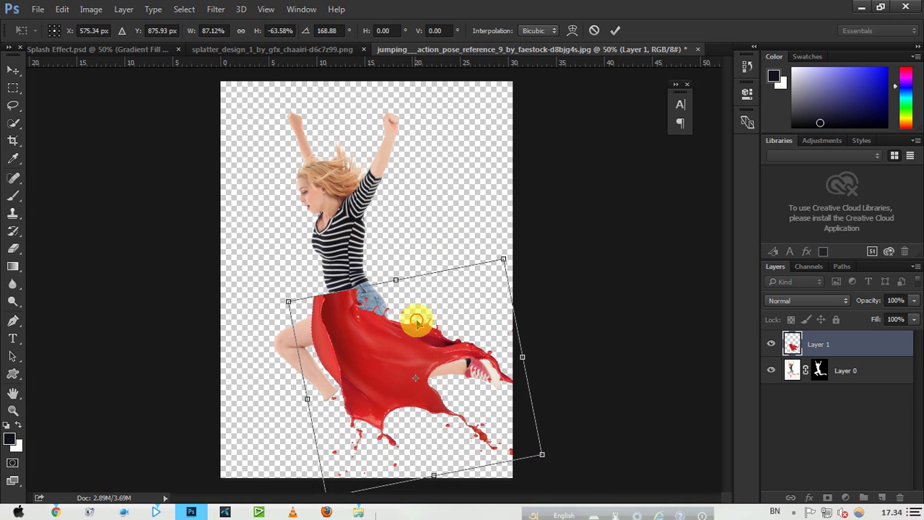
pyautogui.moveTo(417, 320); pyautogui.dragTo(438, 313)
pyautogui.moveTo(639, 208); pyautogui.dragTo(585, 258)
pyautogui.moveTo(421, 368); pyautogui.dragTo(378, 351)
pyautogui.moveTo(340, 306); pyautogui.dragTo(382, 279)
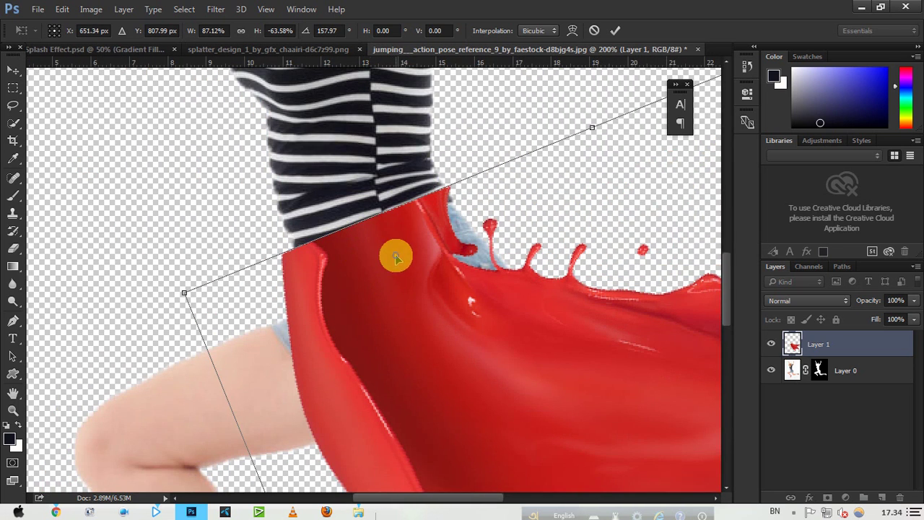
# - Warp the skirt's left side and top corner so it hugs her waist
pyautogui.rightClick(396, 257)
pyautogui.click(437, 361)
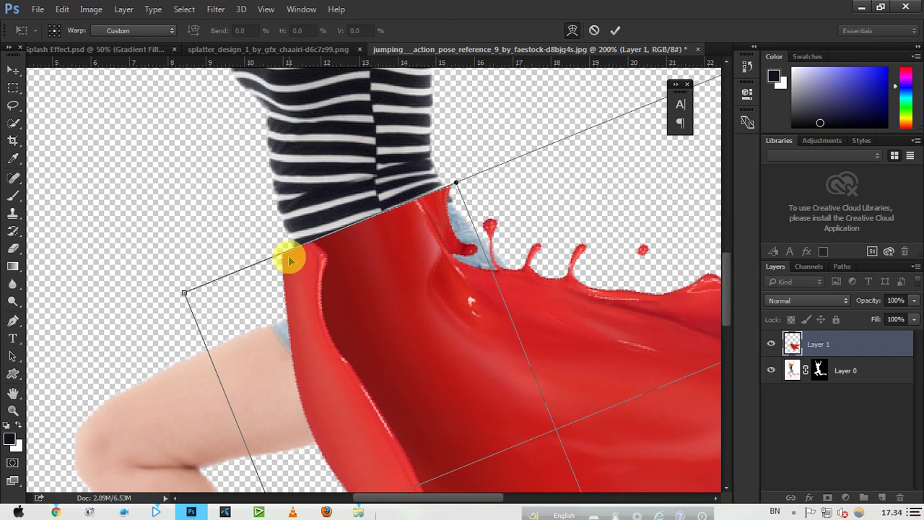
pyautogui.moveTo(289, 261); pyautogui.dragTo(299, 255)
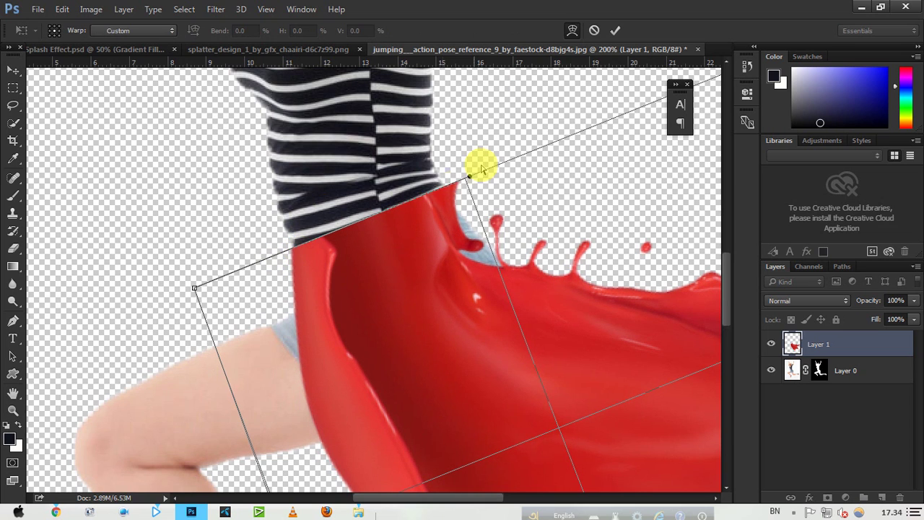
pyautogui.moveTo(470, 177)
pyautogui.mouseDown()
pyautogui.moveTo(447, 185)
pyautogui.moveTo(453, 205)
pyautogui.moveTo(460, 190)
pyautogui.mouseUp()
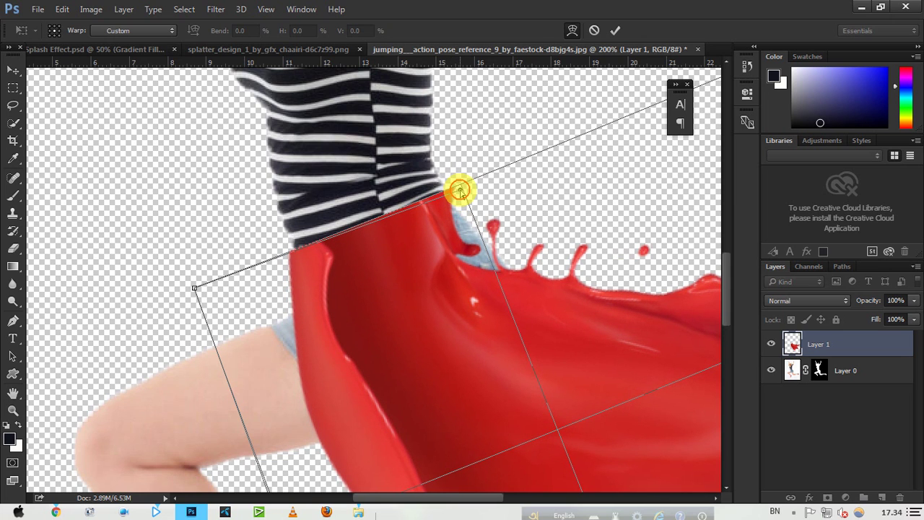
# - Distort the splash's corners, pulling the top-right corner down toward the waist
pyautogui.rightClick(243, 324)
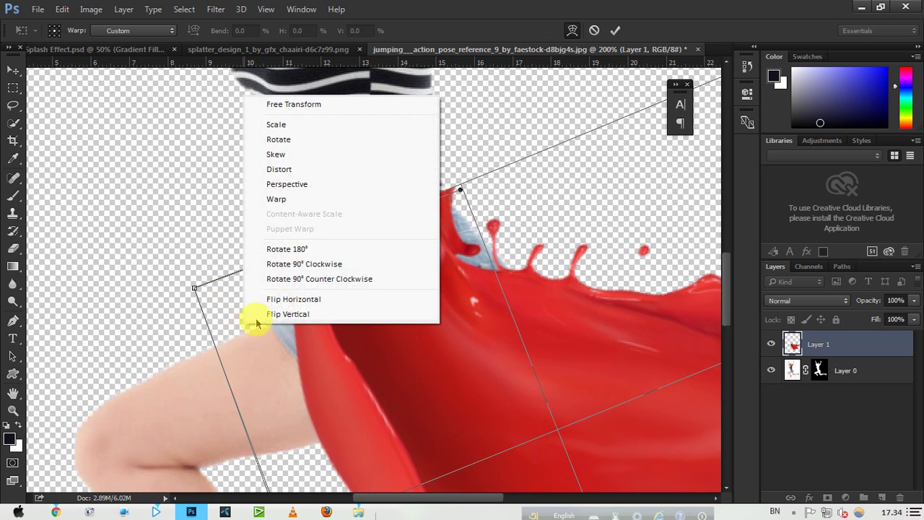
pyautogui.click(296, 171)
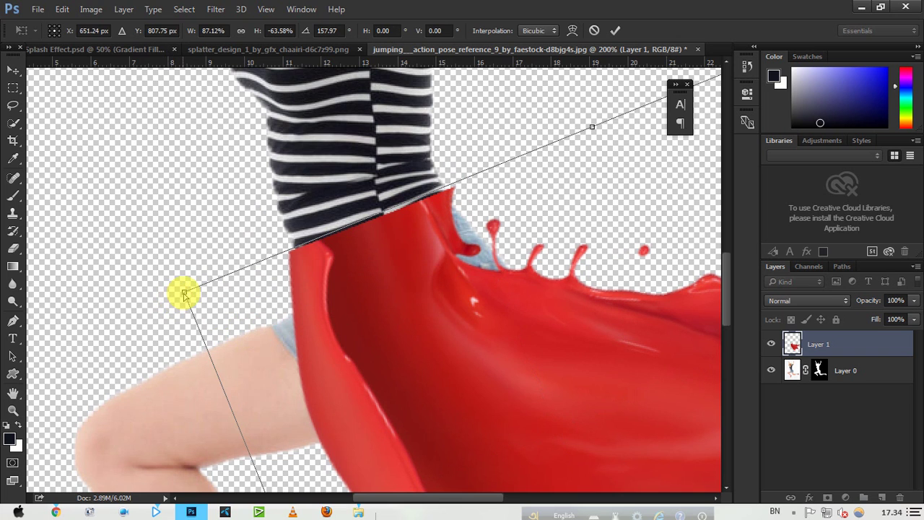
pyautogui.moveTo(190, 290); pyautogui.dragTo(195, 287)
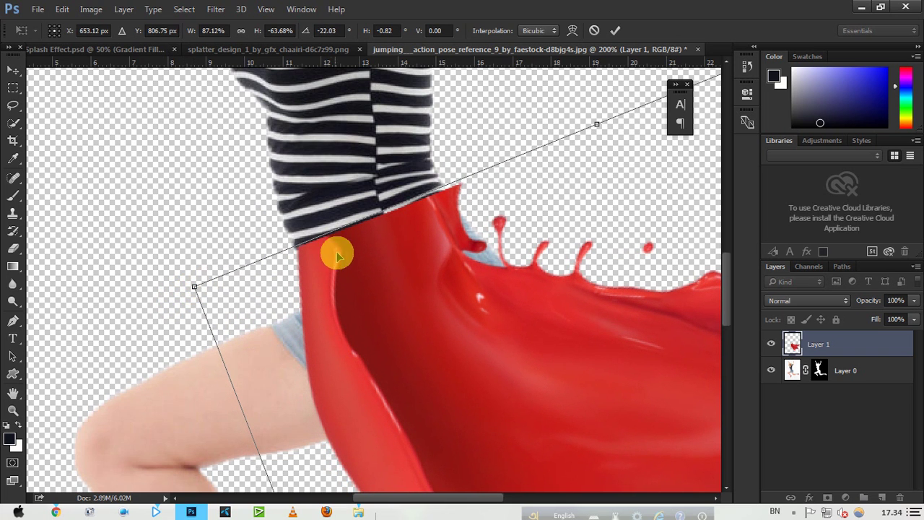
pyautogui.keyDown('ctrl'); pyautogui.keyDown('alt'); pyautogui.click(429, 230); pyautogui.keyUp('alt'); pyautogui.keyUp('ctrl')
pyautogui.keyDown('ctrl'); pyautogui.keyDown('alt'); pyautogui.click(429, 260); pyautogui.keyUp('alt'); pyautogui.keyUp('ctrl')
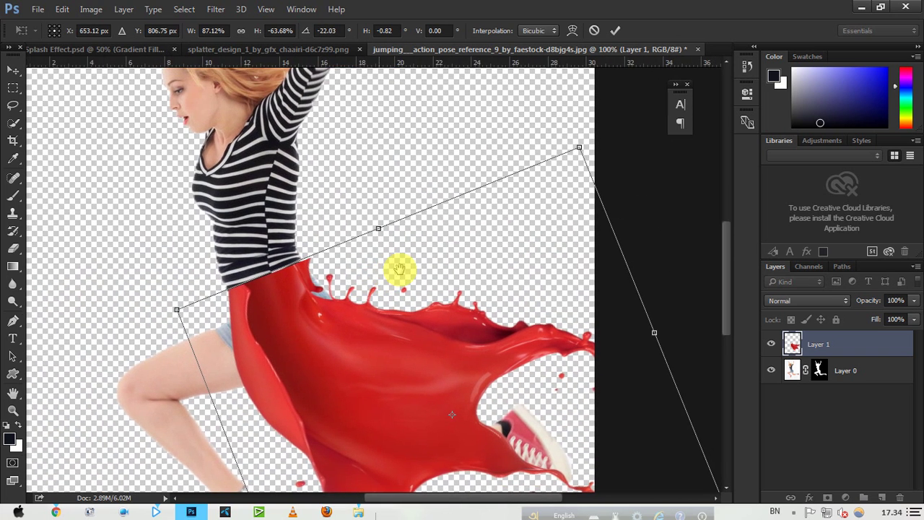
pyautogui.moveTo(579, 148); pyautogui.dragTo(560, 161)
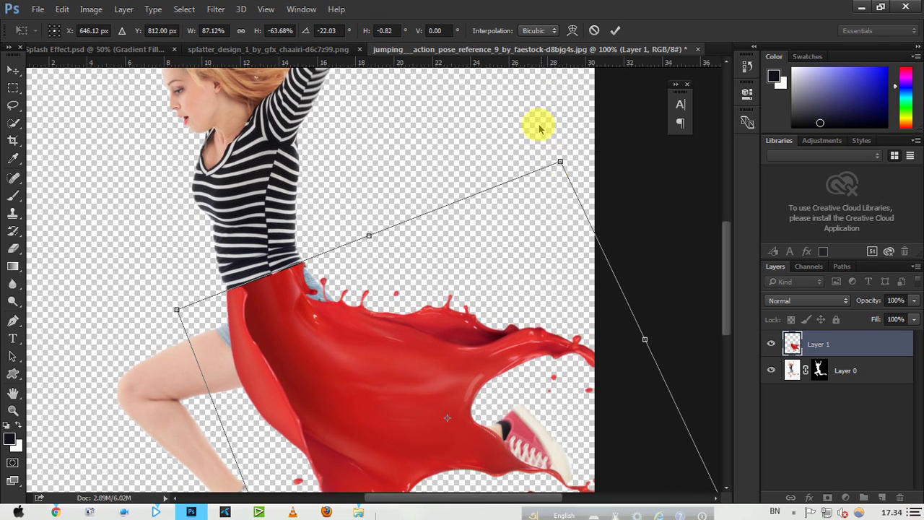
# - Commit the distortion and nudge the red splash slightly to the right
pyautogui.click(615, 31)
pyautogui.scroll(3, 354, 286)
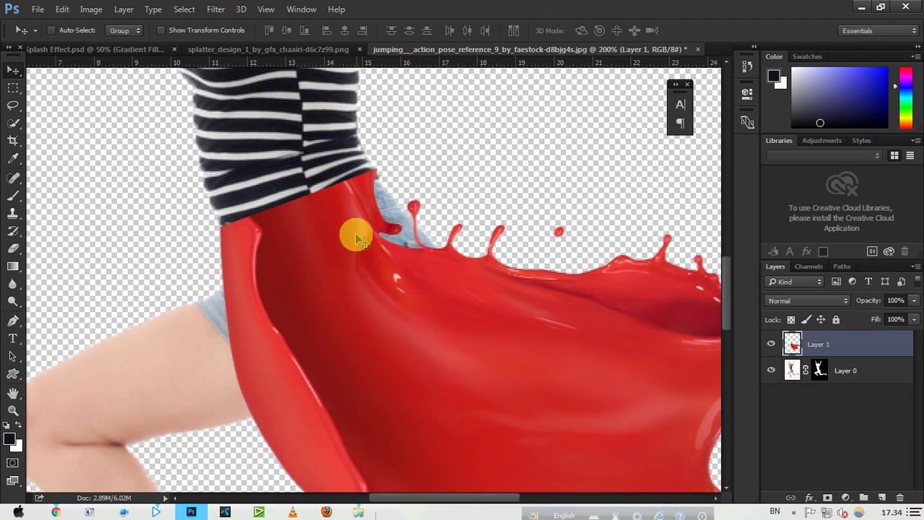
pyautogui.moveTo(356, 238)
pyautogui.mouseDown()
pyautogui.moveTo(347, 239)
pyautogui.moveTo(354, 235)
pyautogui.mouseUp()
pyautogui.scroll(-2, 358, 229)
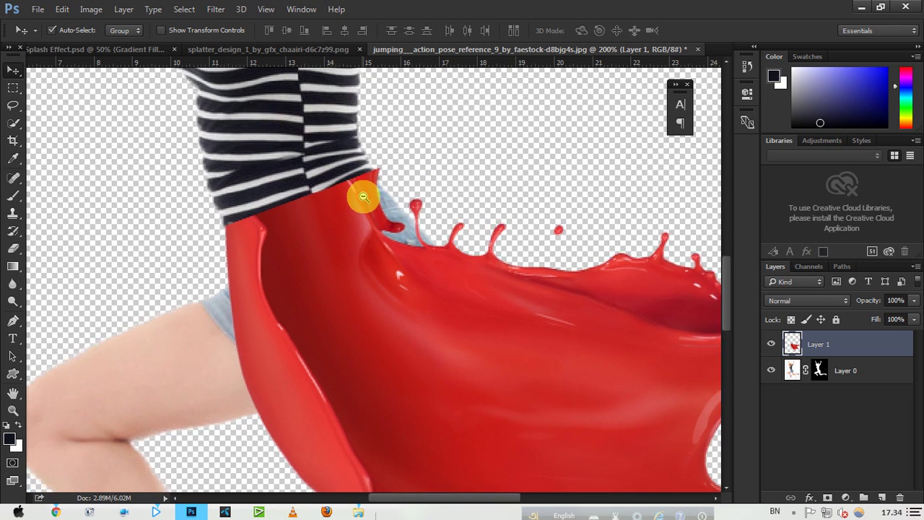
pyautogui.scroll(1, 371, 169)
pyautogui.scroll(3, 371, 167)
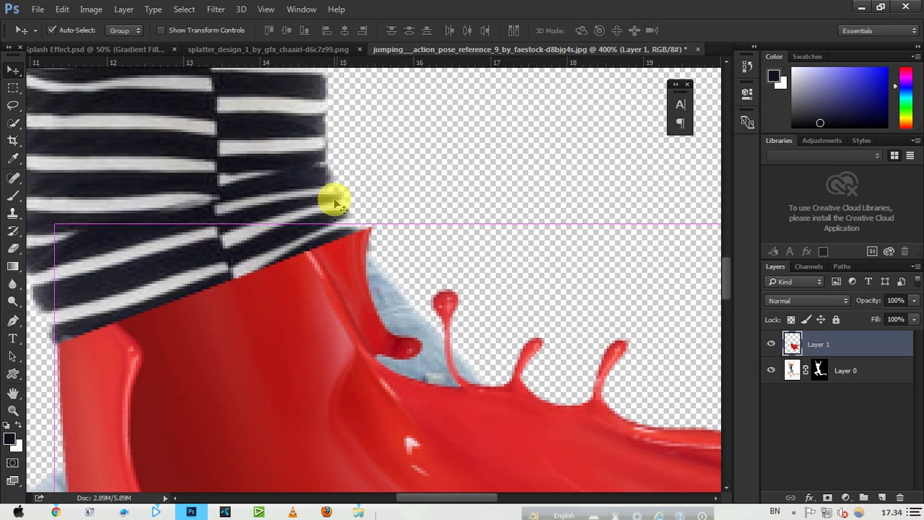
# - Warp the splash's top edge and left hip to tuck under the striped shirt hem
pyautogui.hotkey('ctrl', 't')
pyautogui.rightClick(381, 279)
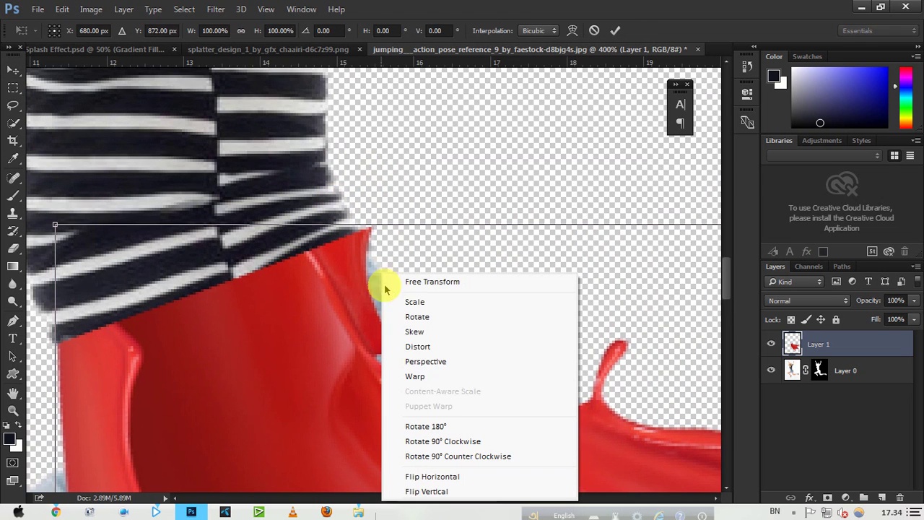
pyautogui.click(427, 375)
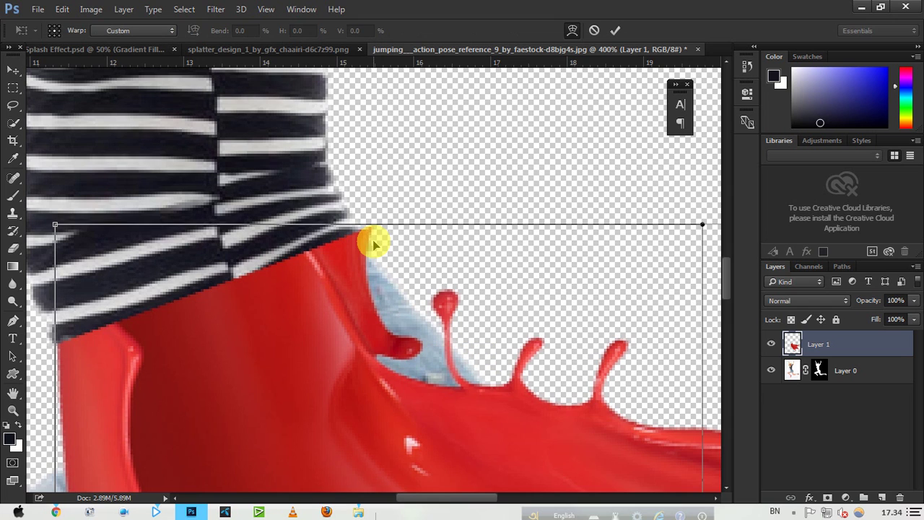
pyautogui.moveTo(373, 245); pyautogui.dragTo(368, 249)
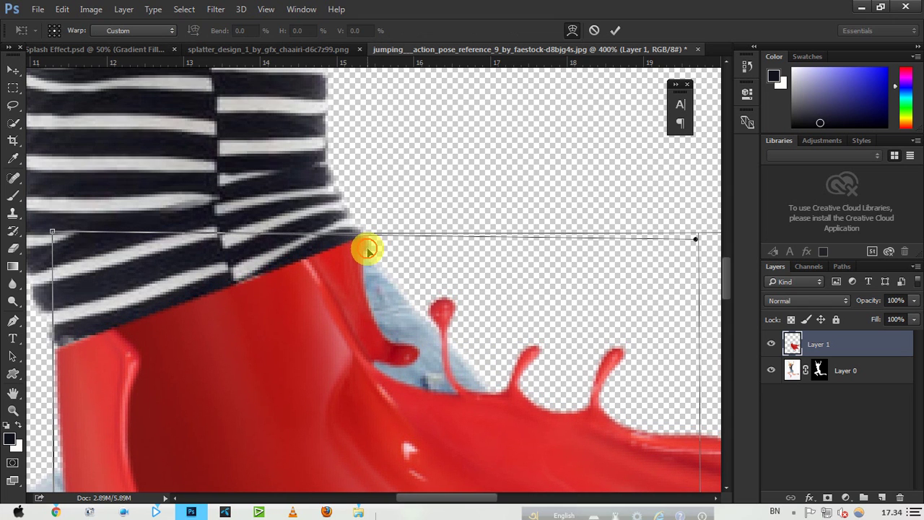
pyautogui.moveTo(79, 359); pyautogui.dragTo(83, 361)
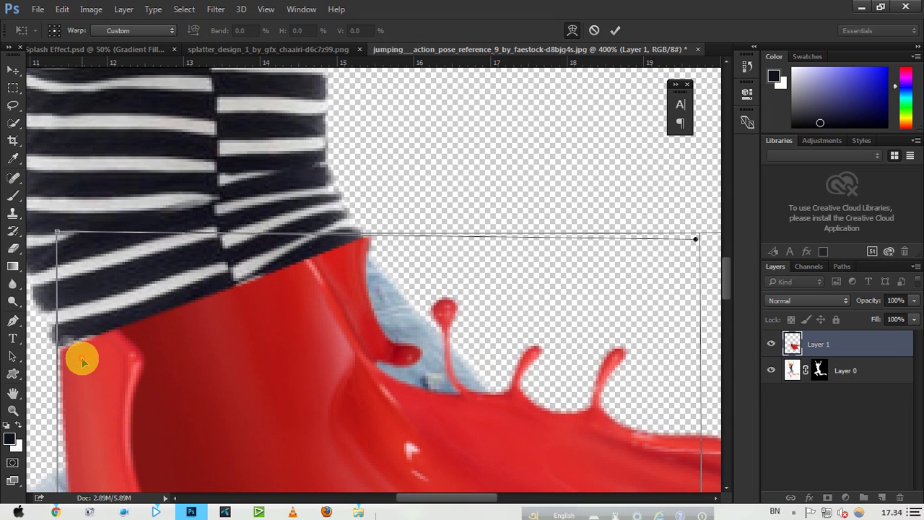
pyautogui.moveTo(367, 247); pyautogui.dragTo(369, 250)
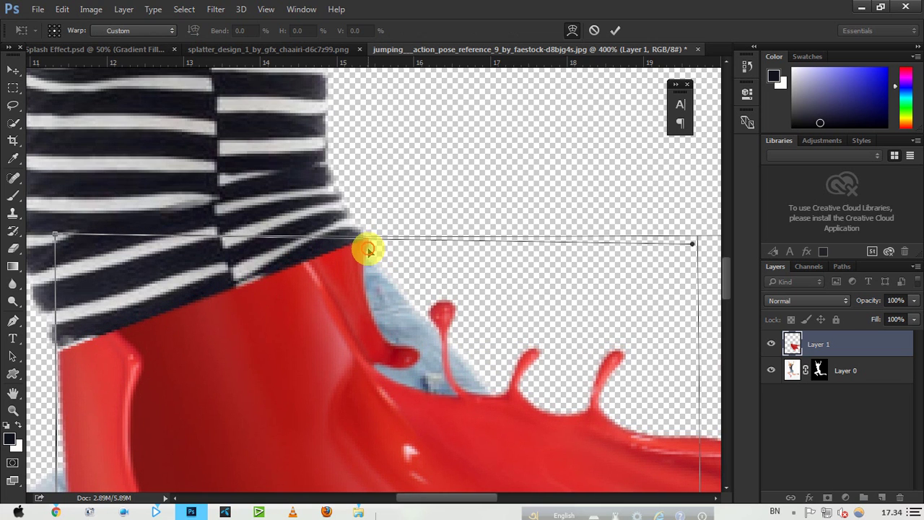
pyautogui.click(615, 30)
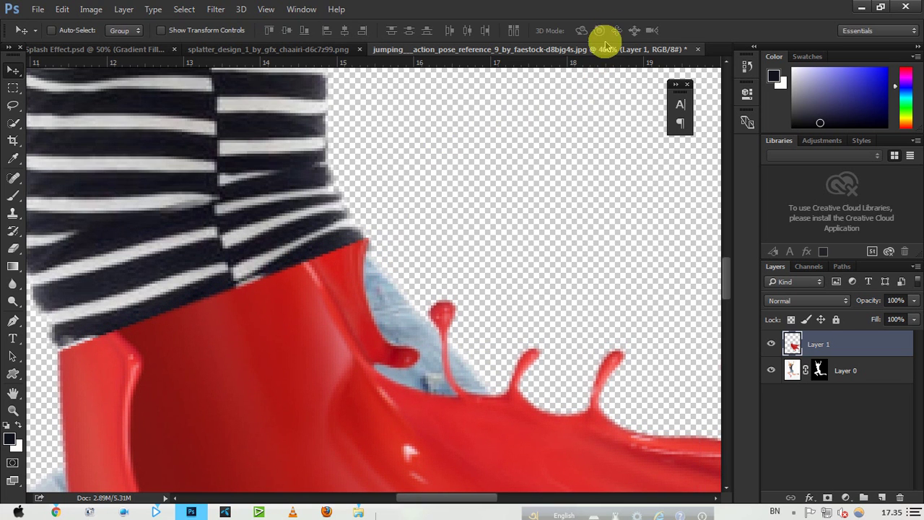
pyautogui.keyDown('alt'); pyautogui.click(295, 186); pyautogui.keyUp('alt')
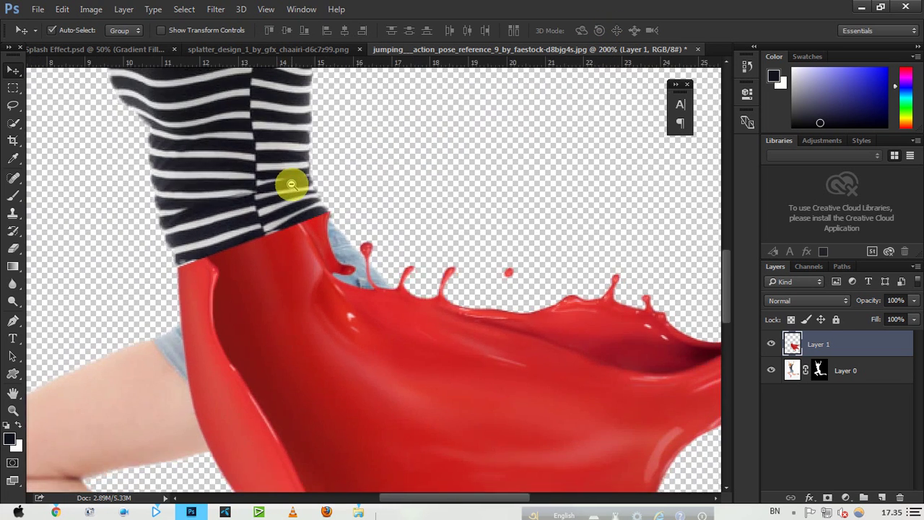
pyautogui.keyDown('alt'); pyautogui.click(291, 184); pyautogui.keyUp('alt')
pyautogui.keyDown('alt'); pyautogui.click(306, 181); pyautogui.keyUp('alt')
pyautogui.keyDown('alt'); pyautogui.click(319, 185); pyautogui.keyUp('alt')
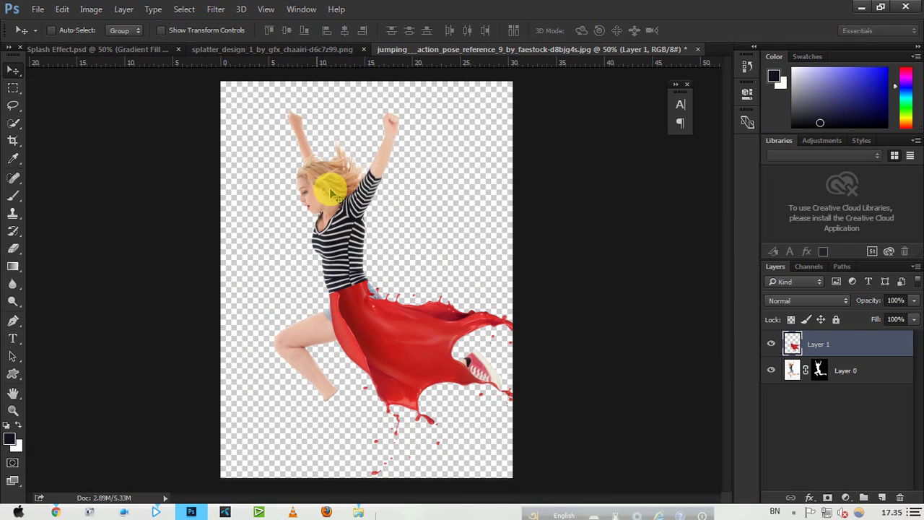
# - Apply Black & White: Reds -13, Yellows 60, Greens 210, Cyans -18, Blues 148, Magentas raised
pyautogui.click(95, 10)
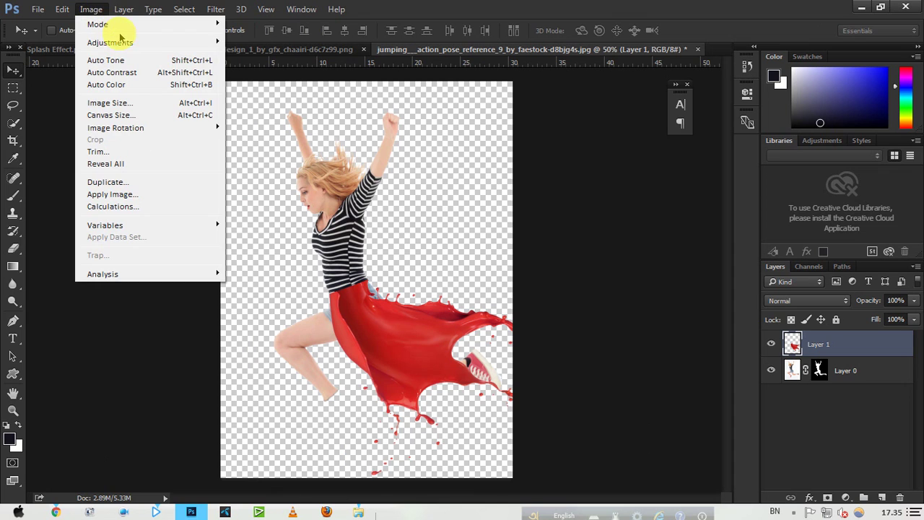
pyautogui.moveTo(123, 42)
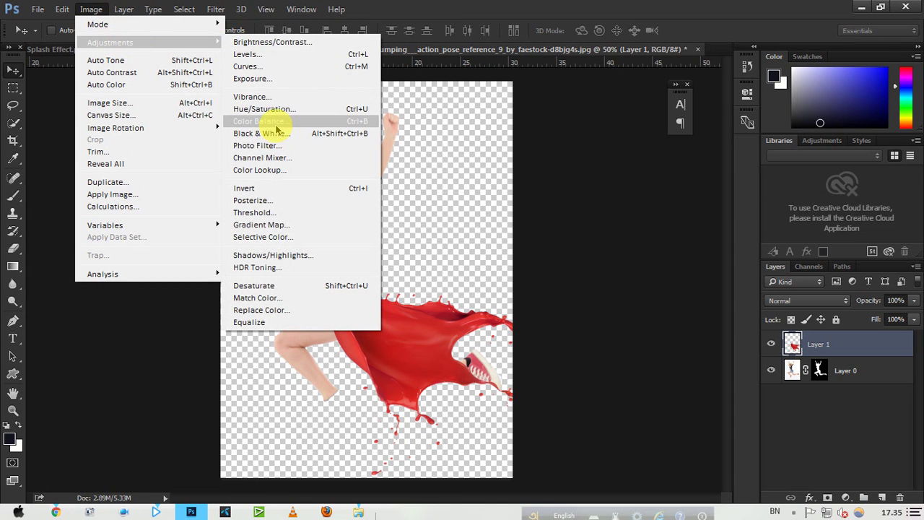
pyautogui.click(274, 132)
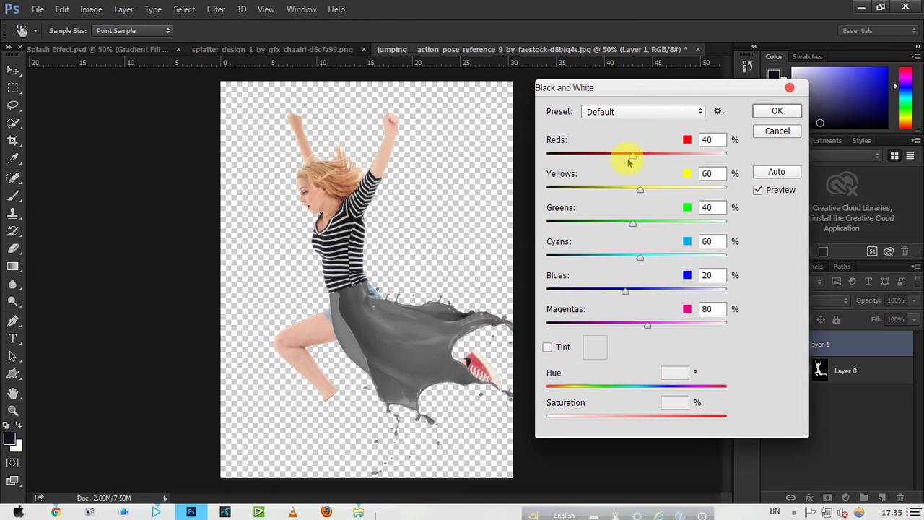
pyautogui.moveTo(612, 157); pyautogui.dragTo(618, 159)
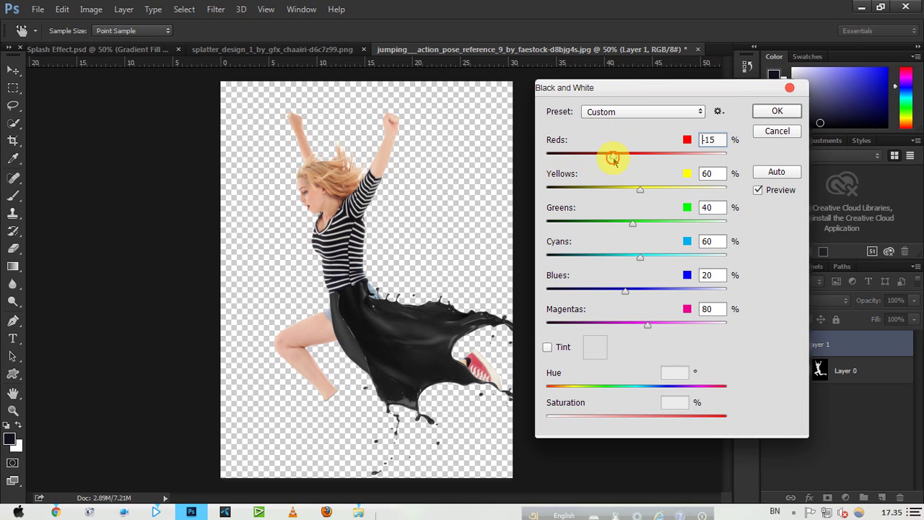
pyautogui.moveTo(609, 160); pyautogui.dragTo(610, 161)
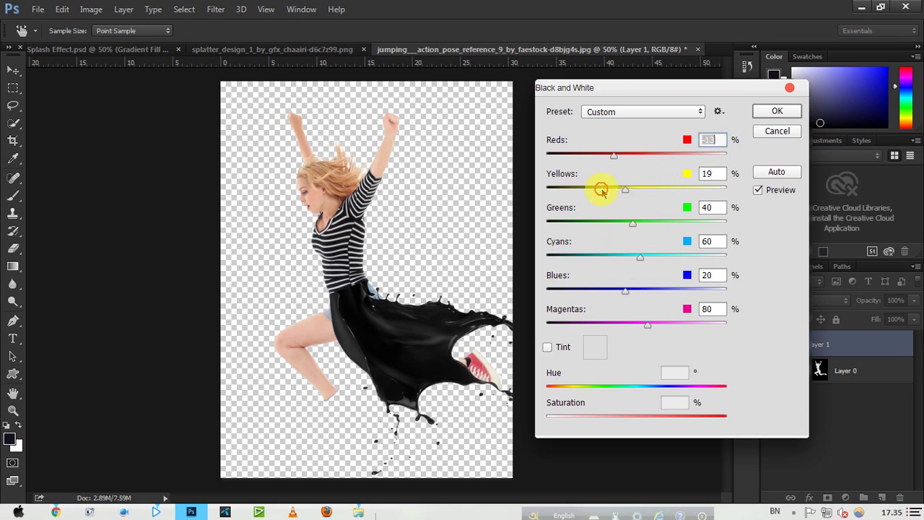
pyautogui.moveTo(602, 190); pyautogui.dragTo(640, 192)
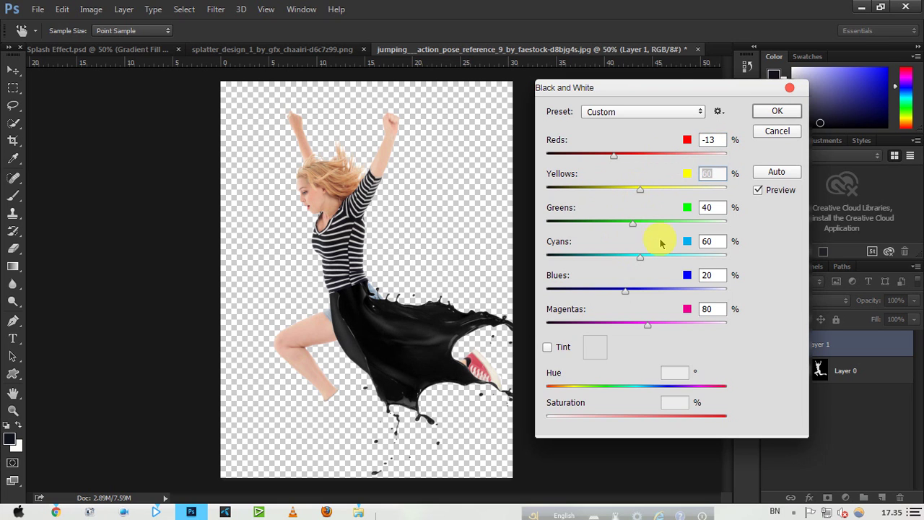
pyautogui.moveTo(638, 228); pyautogui.dragTo(595, 226)
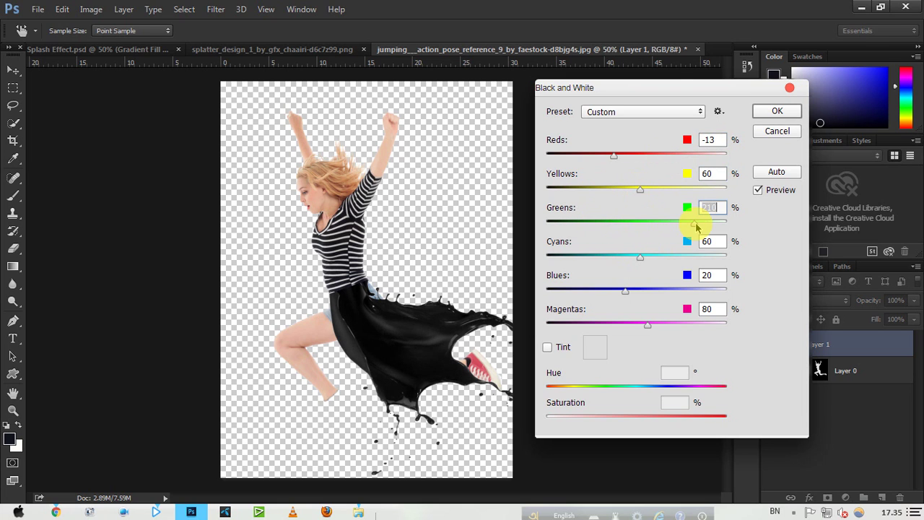
pyautogui.moveTo(596, 258); pyautogui.dragTo(612, 258)
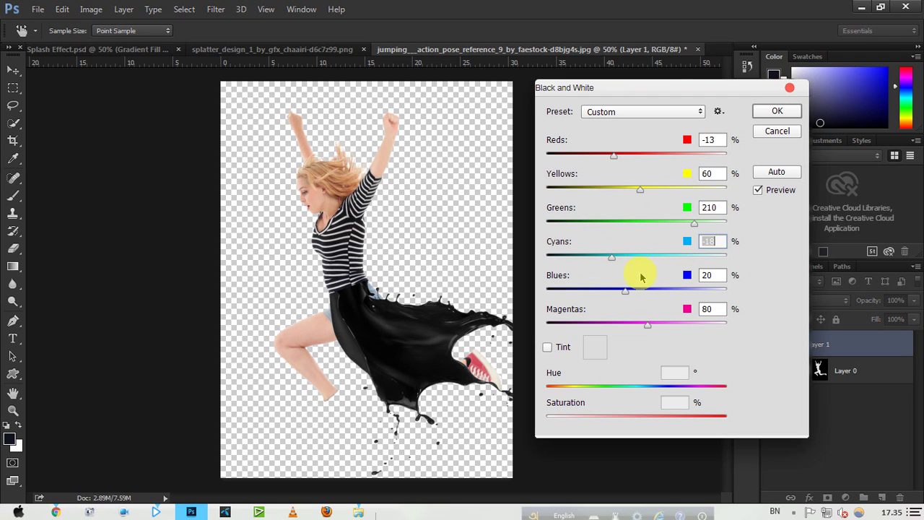
pyautogui.moveTo(653, 292); pyautogui.dragTo(672, 288)
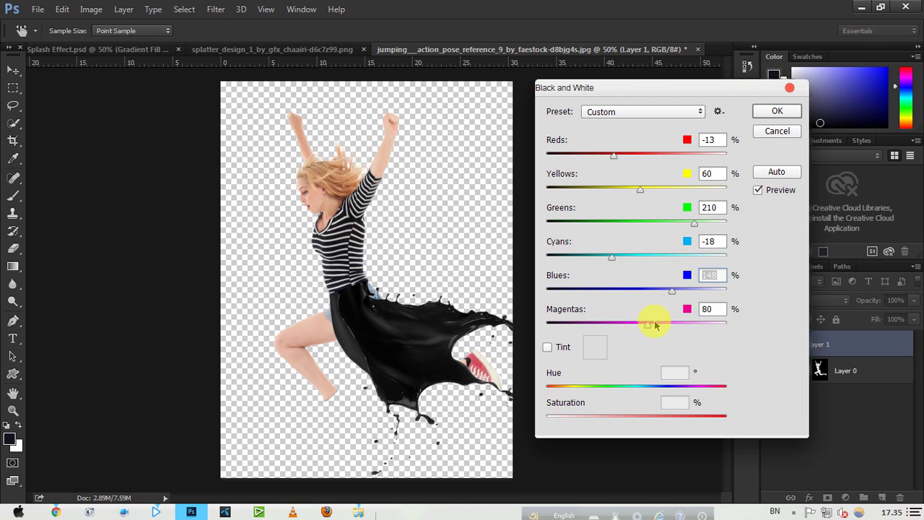
pyautogui.moveTo(655, 325)
pyautogui.mouseDown()
pyautogui.moveTo(605, 330)
pyautogui.moveTo(668, 330)
pyautogui.mouseUp()
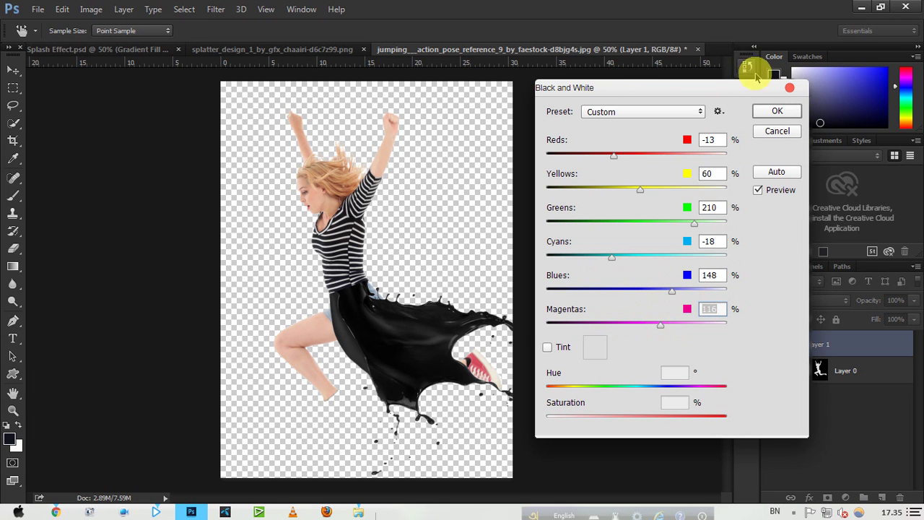
pyautogui.click(778, 111)
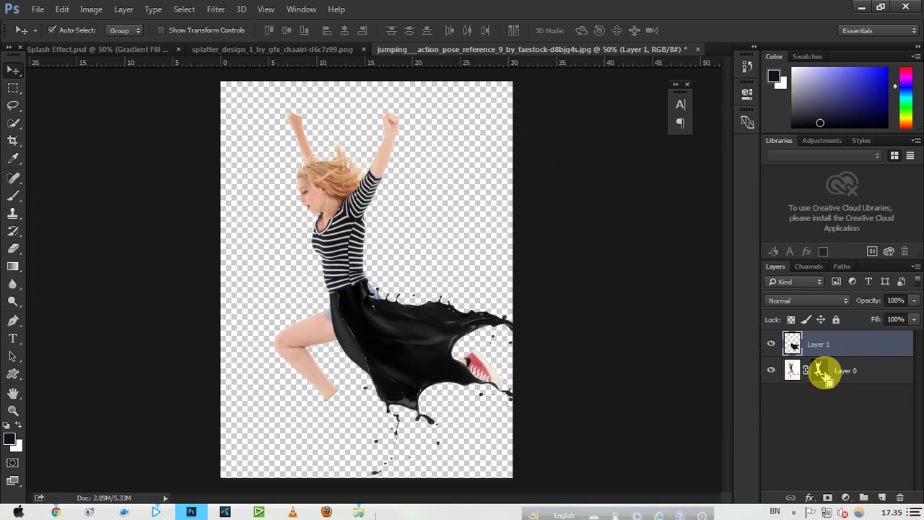
# - Load the woman's outline as a selection and zoom in on her thigh and skirt
pyautogui.keyDown('ctrl'); pyautogui.click(821, 371); pyautogui.keyUp('ctrl')
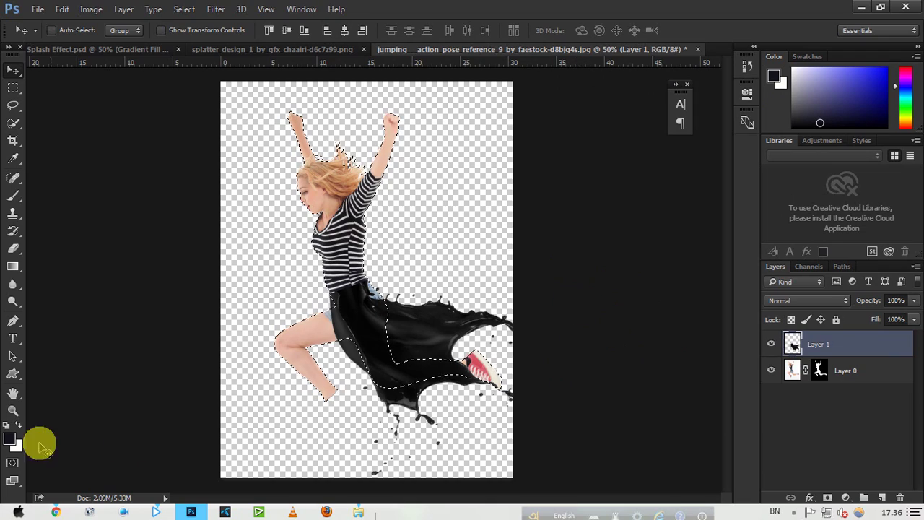
pyautogui.click(333, 323)
pyautogui.click(330, 316)
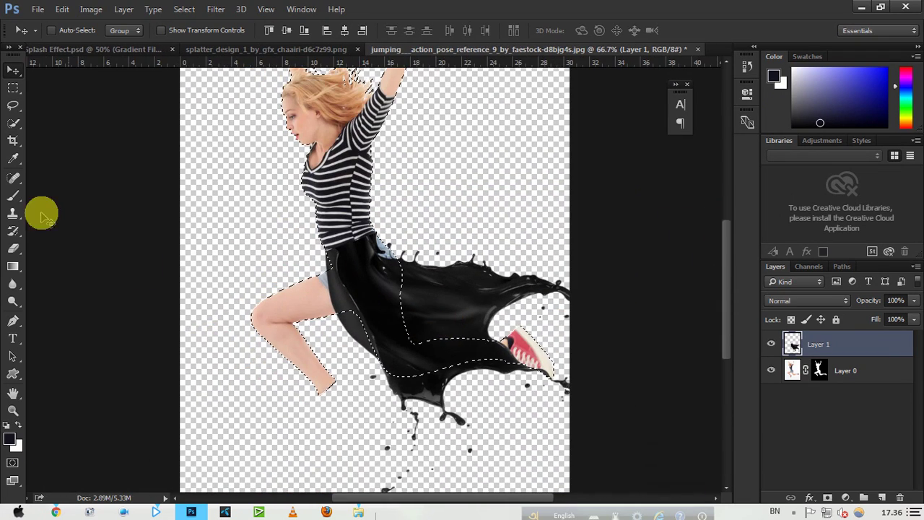
# - Erase the black splash overlapping her thigh so the leg shows through
pyautogui.click(13, 196)
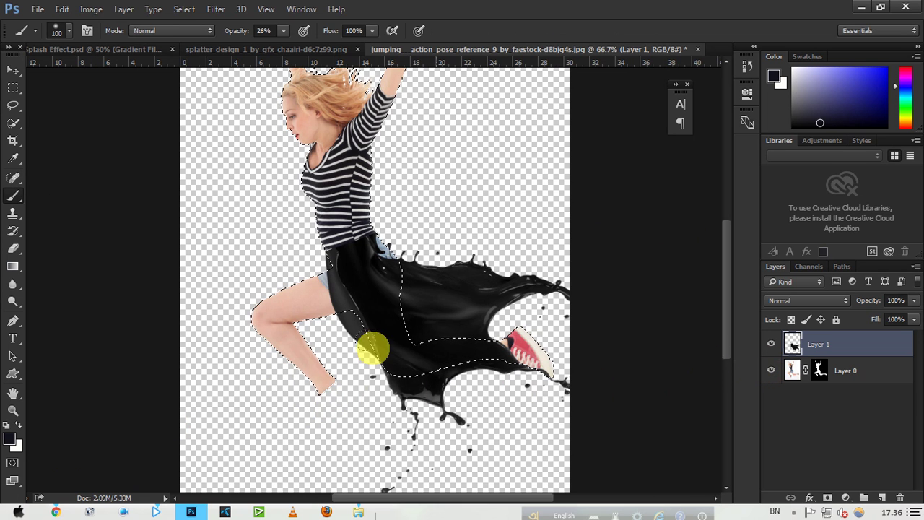
pyautogui.click(15, 195)
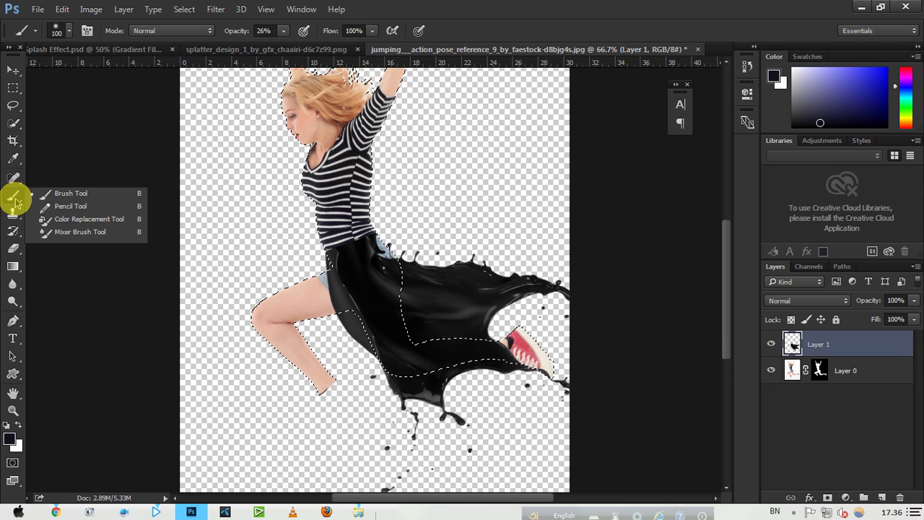
pyautogui.click(14, 201)
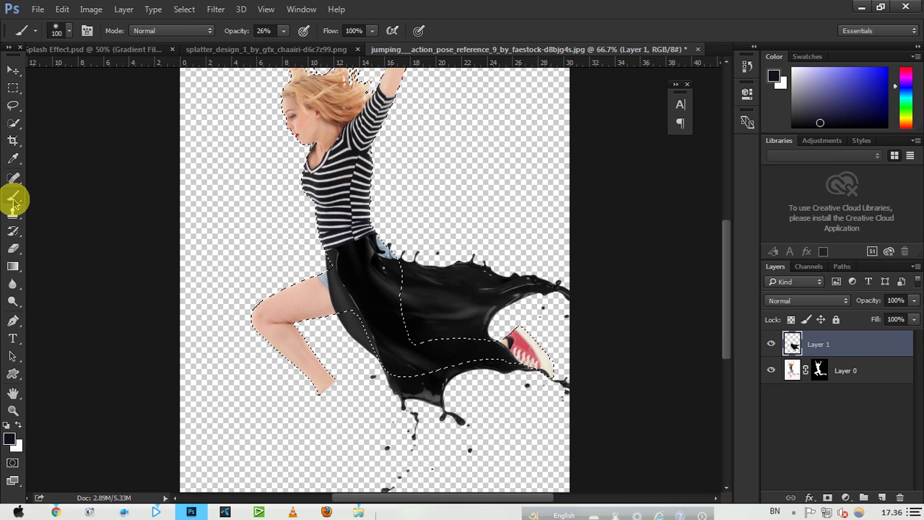
pyautogui.click(13, 247)
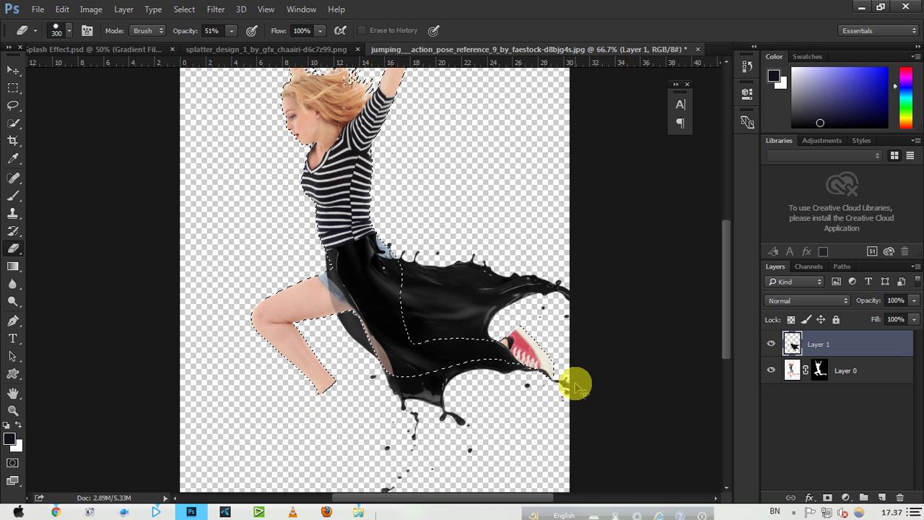
pyautogui.press('b')
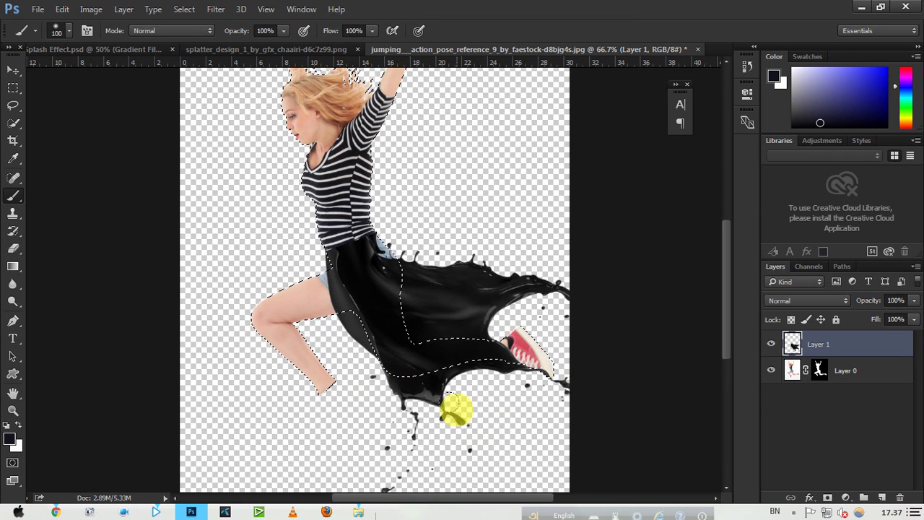
# - On Layer 0's mask, use an enlarged hard round brush to hide the blue jeans above the dress
pyautogui.click(819, 372)
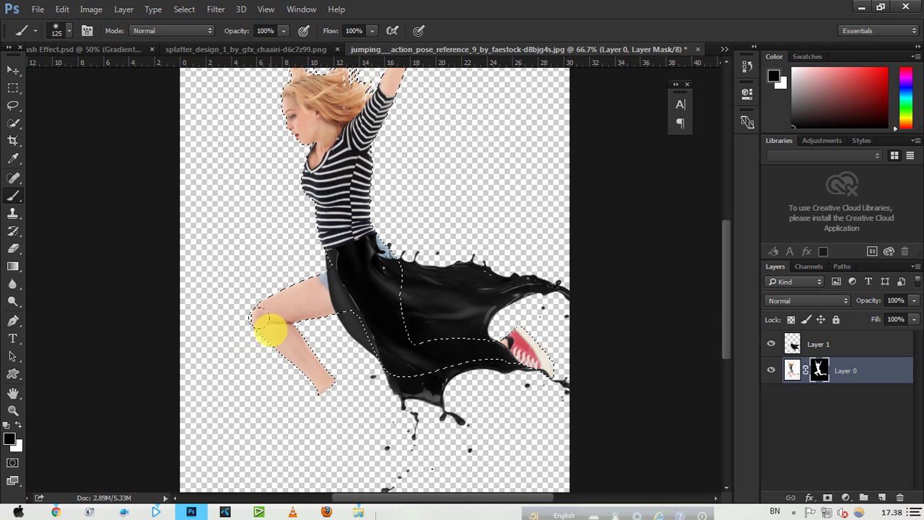
pyautogui.press(']')
pyautogui.press(']')
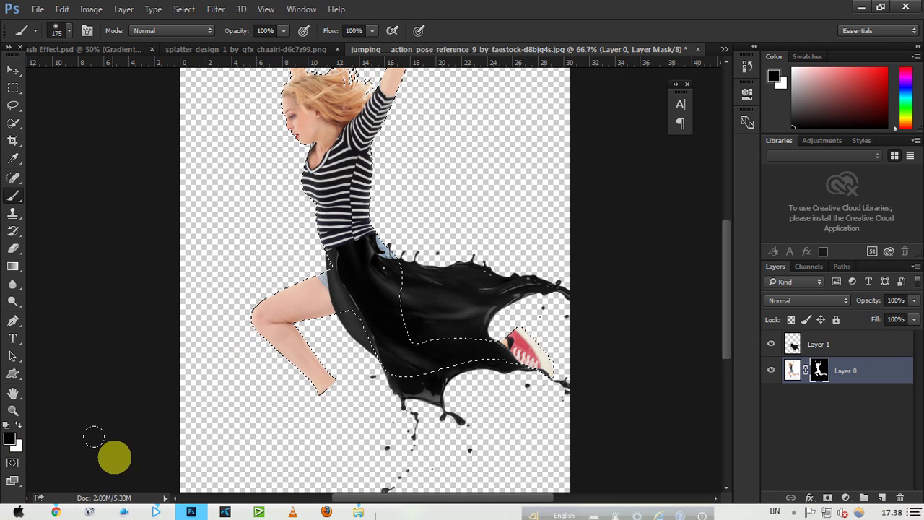
pyautogui.press(']')
pyautogui.press(']')
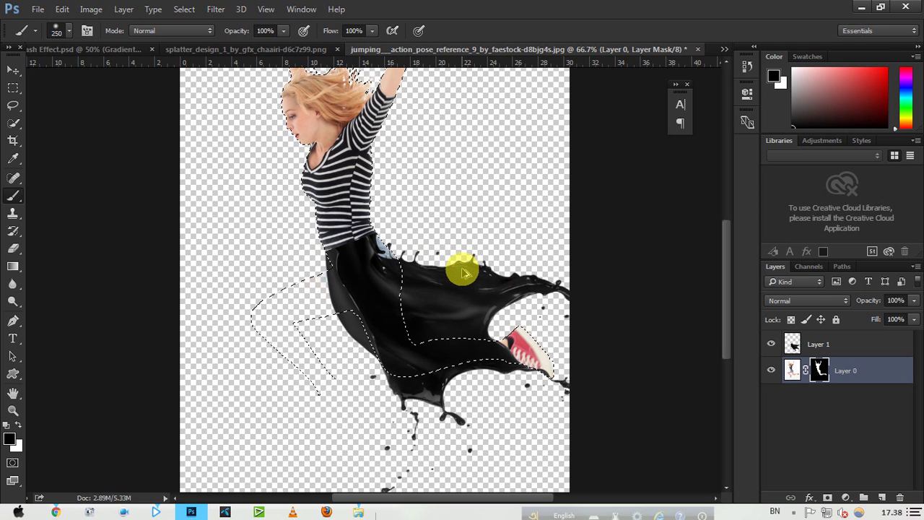
pyautogui.scroll(2, 413, 253)
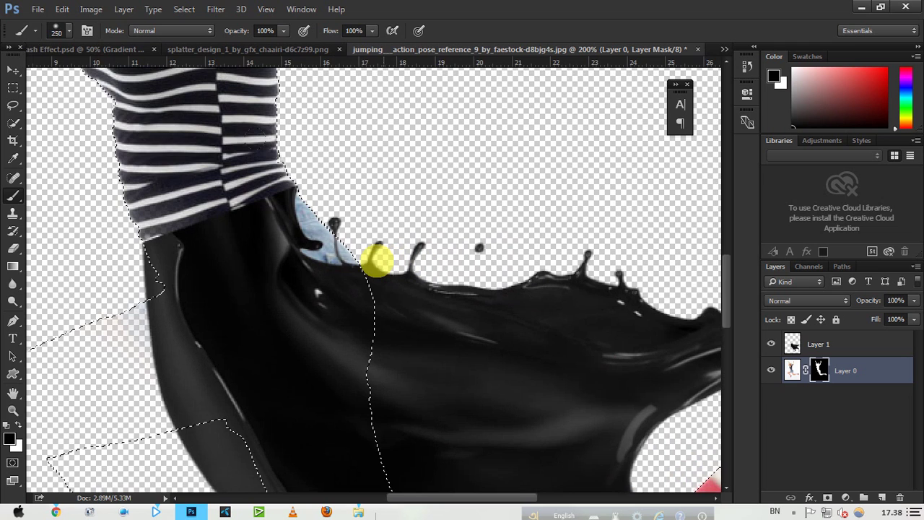
pyautogui.rightClick(413, 305)
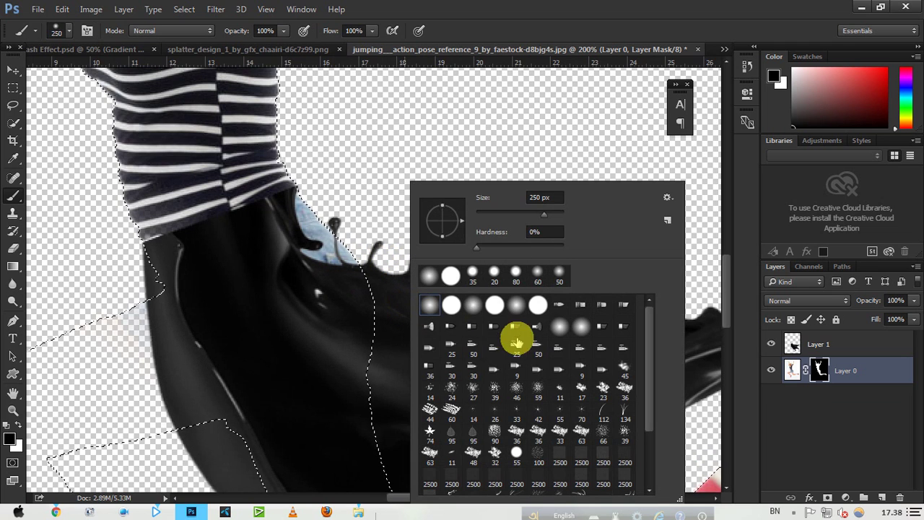
pyautogui.click(451, 305)
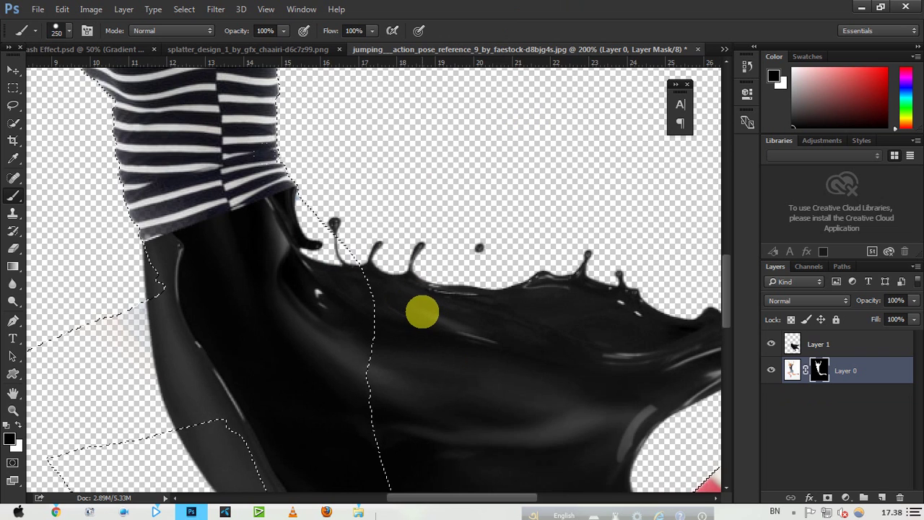
pyautogui.click(425, 305)
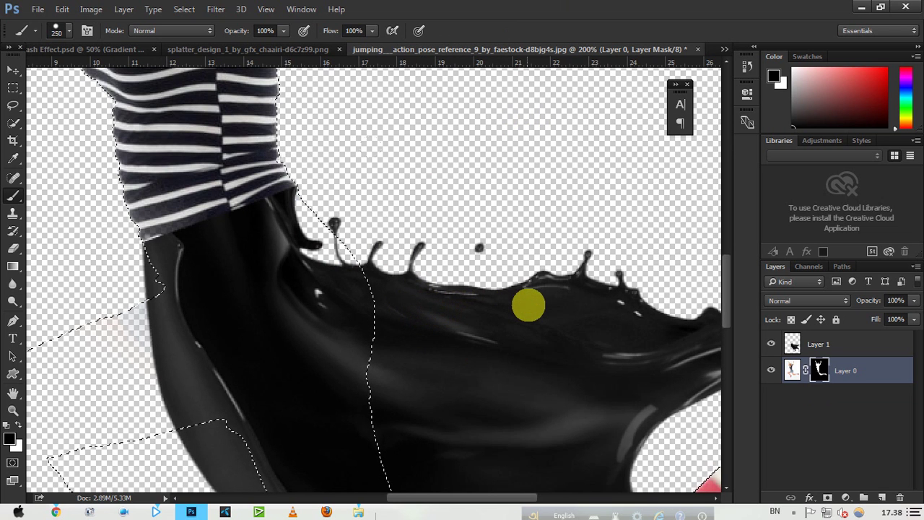
pyautogui.moveTo(368, 311); pyautogui.dragTo(323, 272)
pyautogui.scroll(-5, 323, 272)
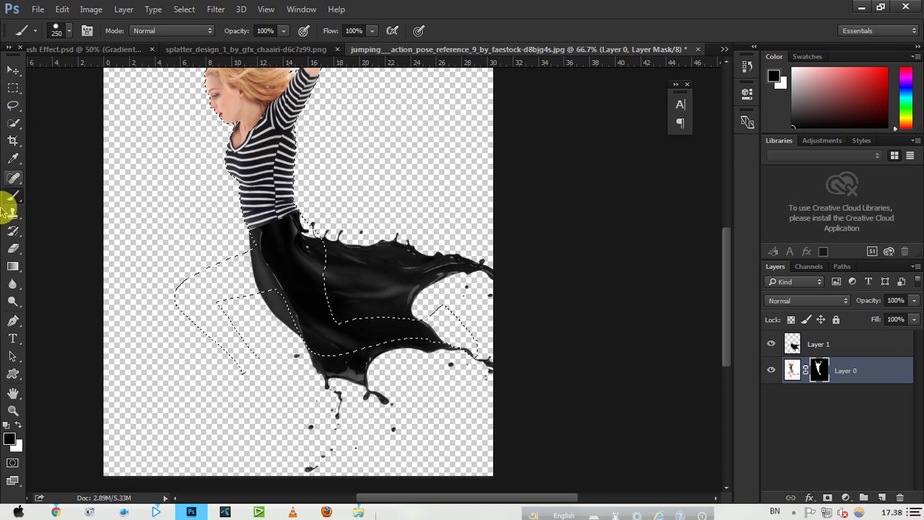
# - Paint white on Layer 0's mask at the waist so the dress meets the striped shirt cleanly
pyautogui.click(20, 426)
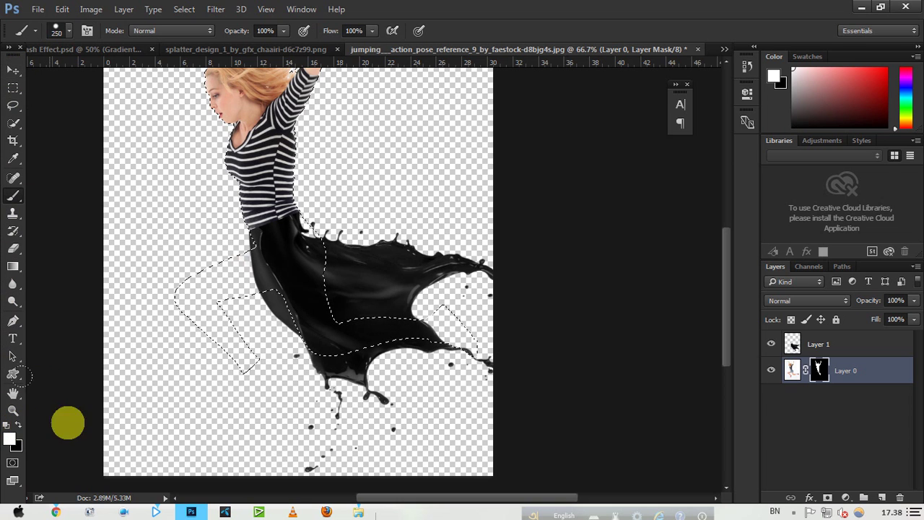
pyautogui.rightClick(356, 278)
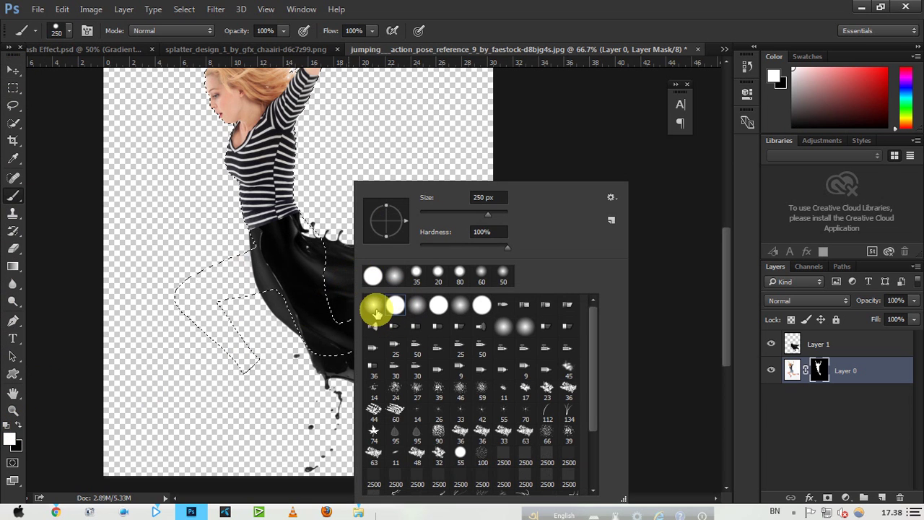
pyautogui.click(491, 7)
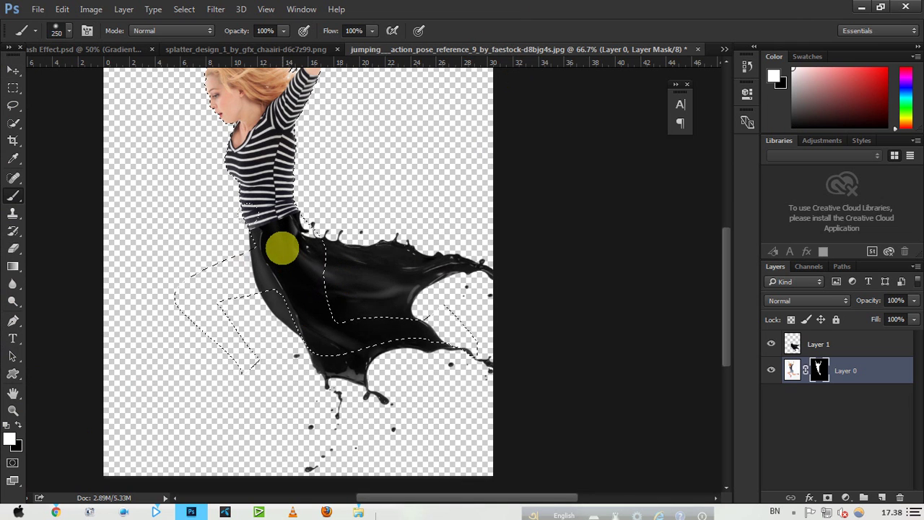
pyautogui.scroll(2, 281, 249)
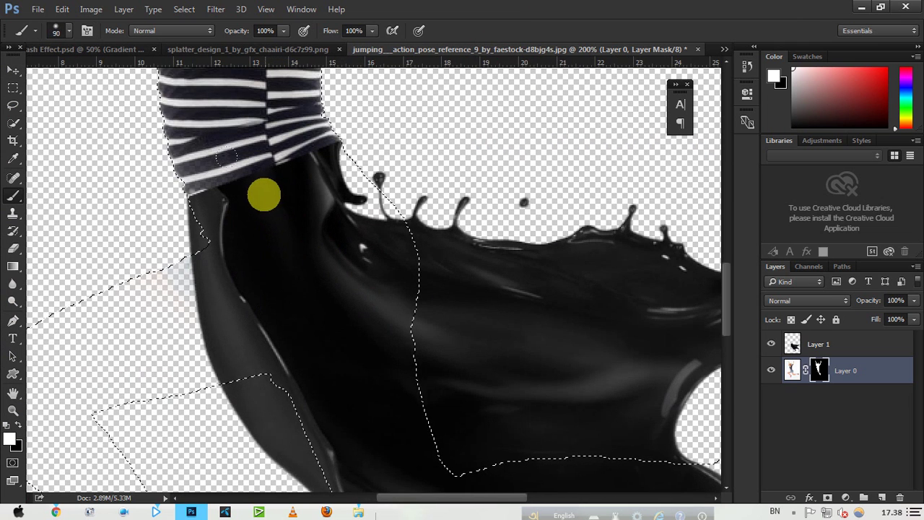
pyautogui.moveTo(307, 241)
pyautogui.mouseDown()
pyautogui.moveTo(314, 250)
pyautogui.moveTo(266, 209)
pyautogui.mouseUp()
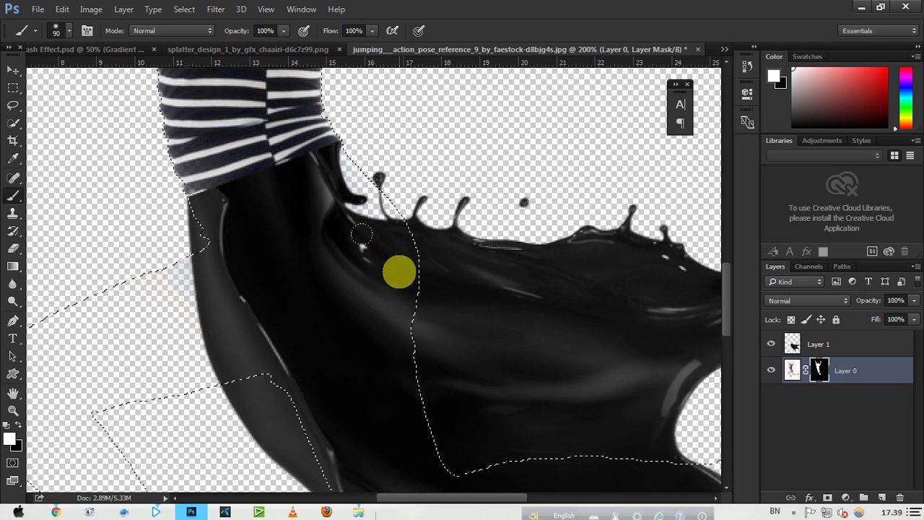
pyautogui.keyDown('alt'); pyautogui.click(357, 247); pyautogui.keyUp('alt')
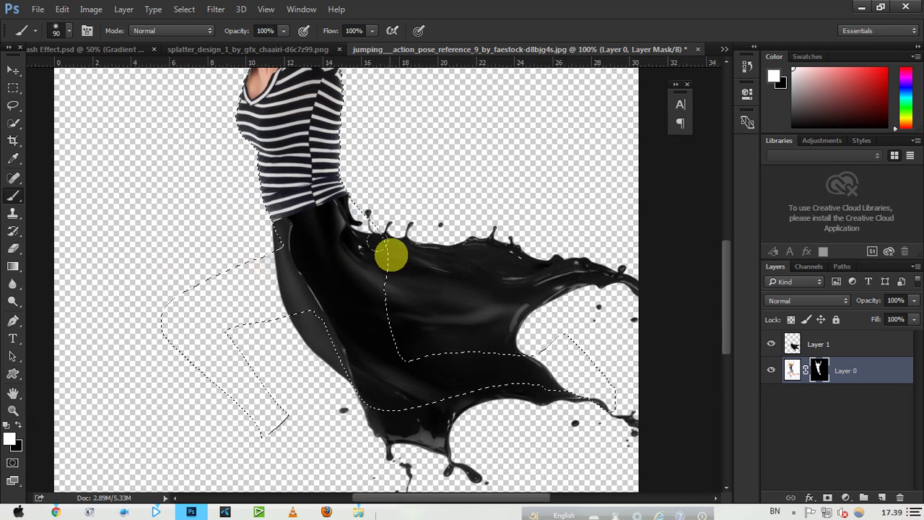
# - Deselect the leg selection and zoom out to see the whole image
pyautogui.click(184, 9)
pyautogui.click(194, 29)
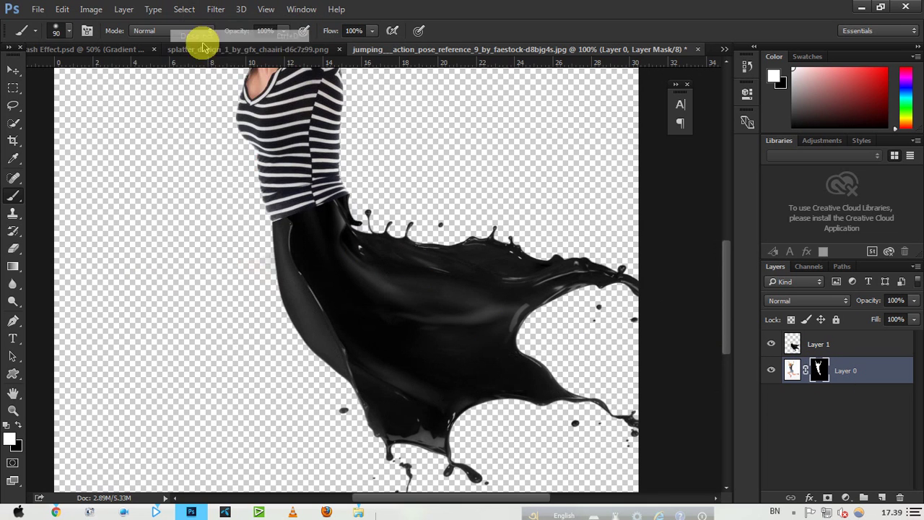
pyautogui.hotkey('ctrl', '-')
pyautogui.hotkey('ctrl', '-')
pyautogui.hotkey('ctrl', '-')
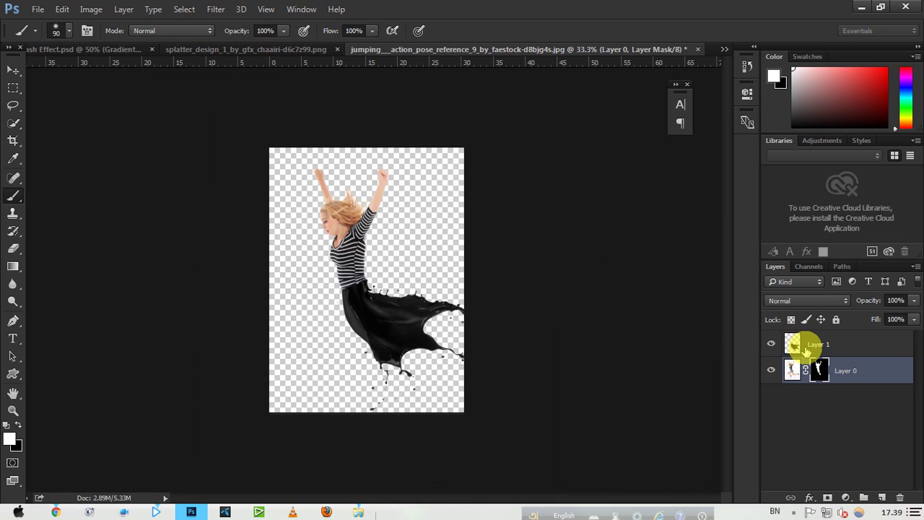
# - Rotate Layer 0 and Layer 1 together about 31.5° and scale them to about 90%
pyautogui.keyDown('shift'); pyautogui.click(817, 345); pyautogui.keyUp('shift')
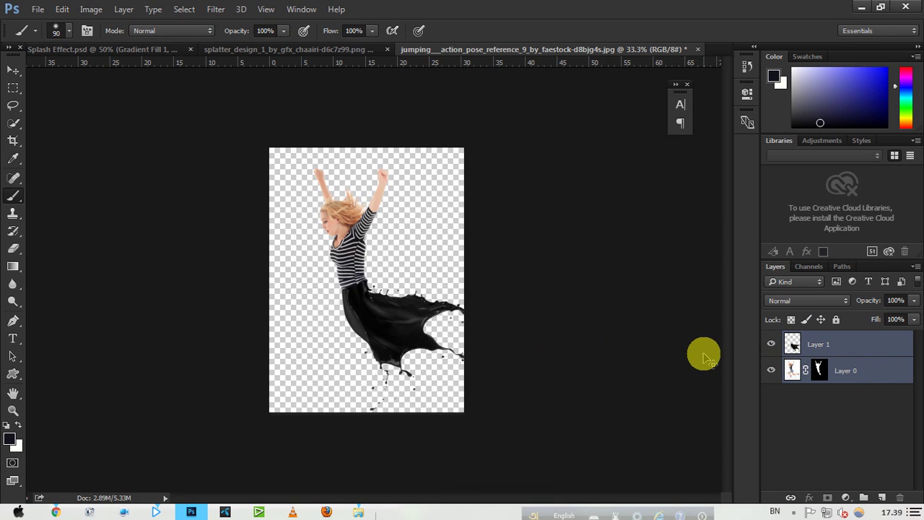
pyautogui.hotkey('ctrl', 't')
pyautogui.moveTo(542, 215); pyautogui.dragTo(569, 310)
pyautogui.moveTo(413, 291); pyautogui.dragTo(402, 291)
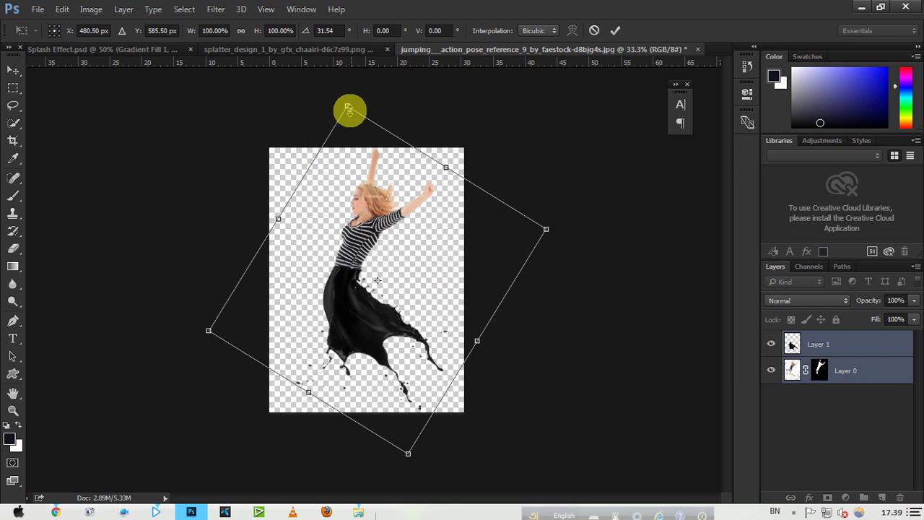
pyautogui.moveTo(349, 109); pyautogui.dragTo(349, 123)
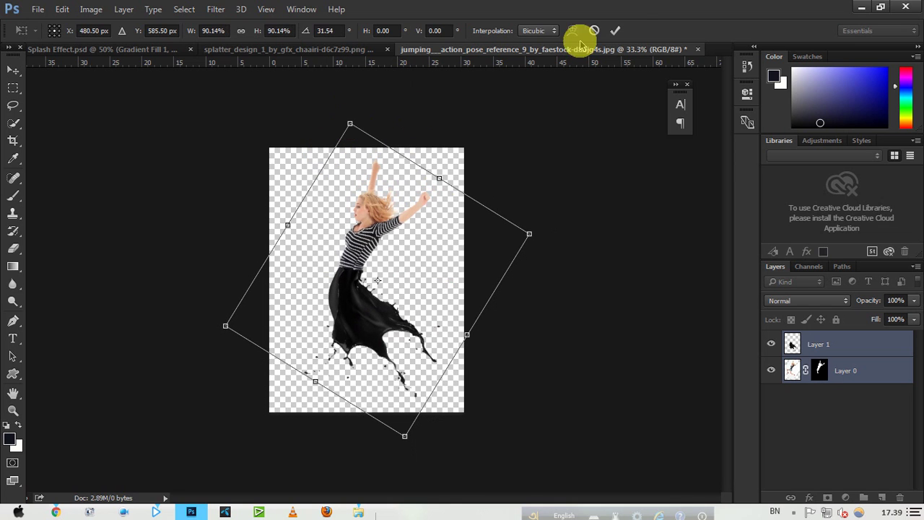
pyautogui.click(616, 29)
# - Add Layer 2 beneath the woman's layer and fill it with white
pyautogui.press('b')
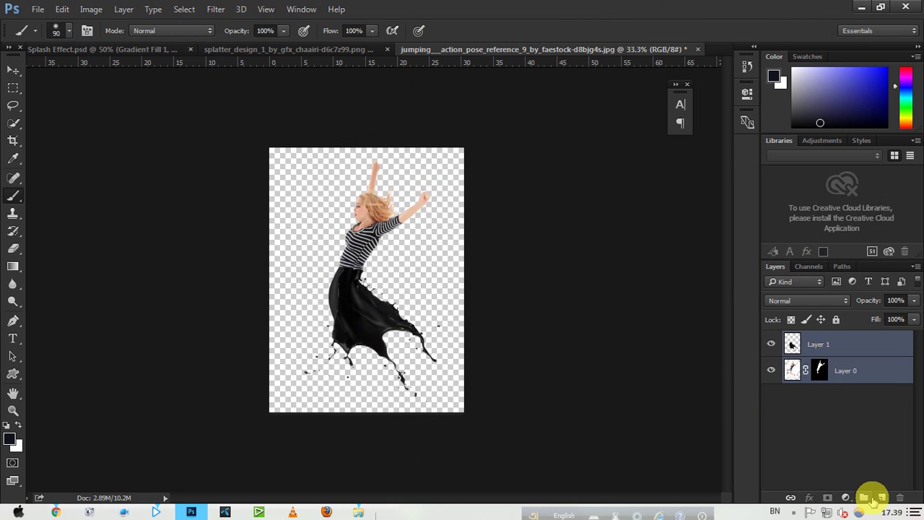
pyautogui.click(858, 372)
pyautogui.click(882, 498)
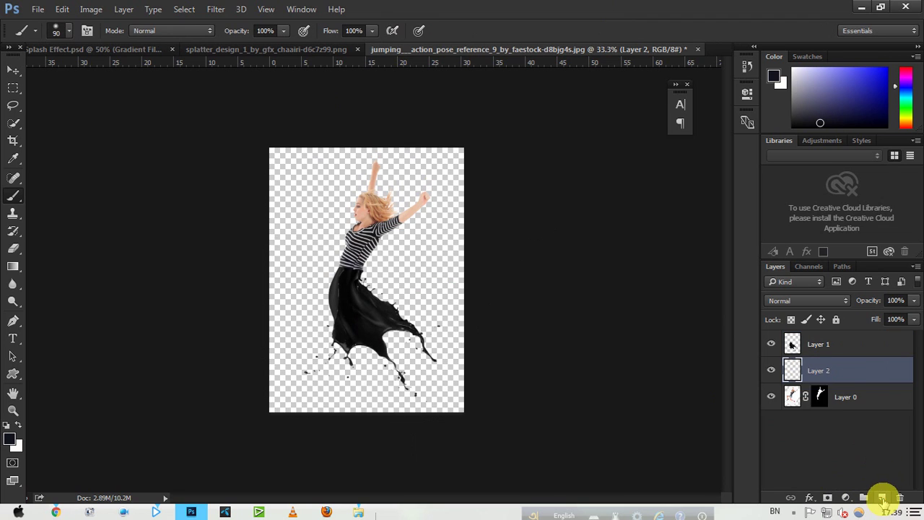
pyautogui.moveTo(841, 368); pyautogui.dragTo(847, 409)
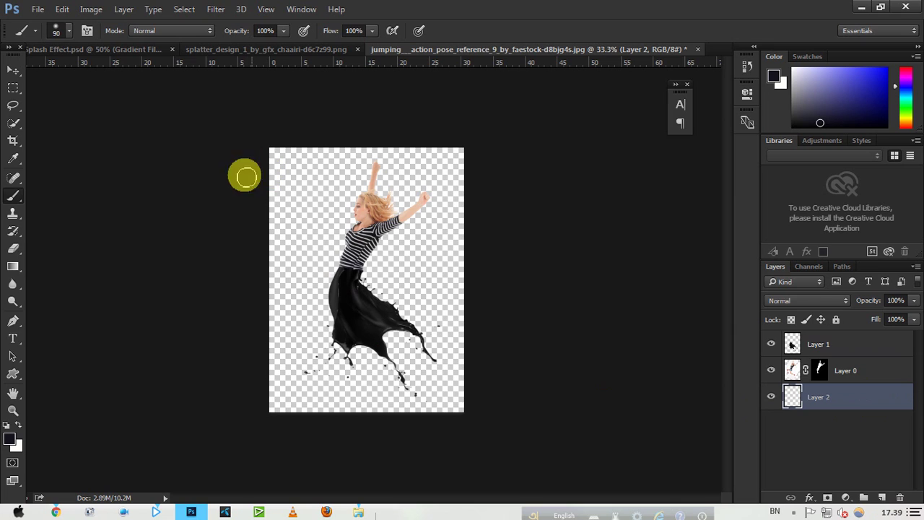
pyautogui.click(22, 426)
pyautogui.click(20, 425)
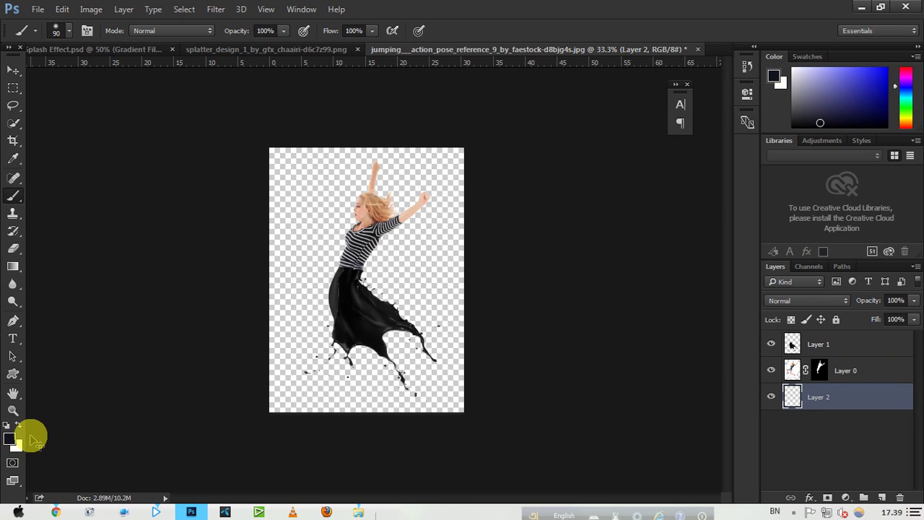
pyautogui.hotkey('ctrl', 'BackSpace')
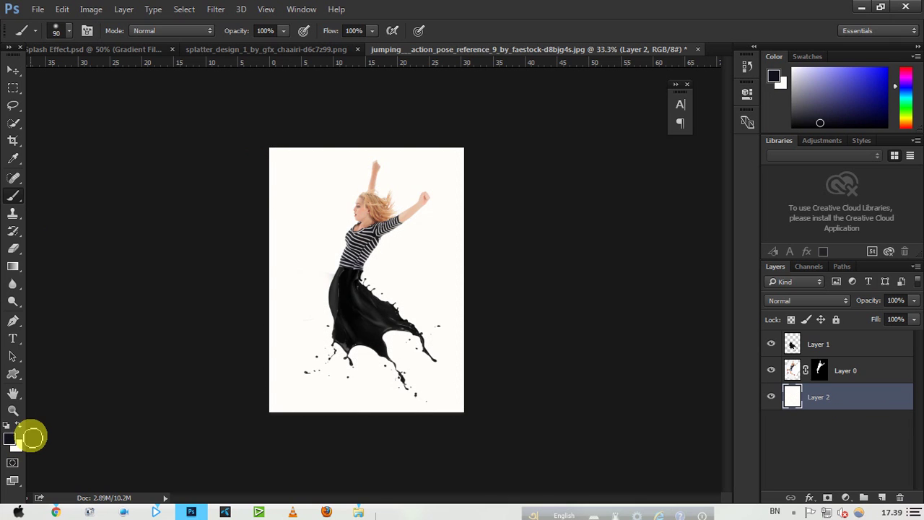
pyautogui.hotkey('ctrl', '+')
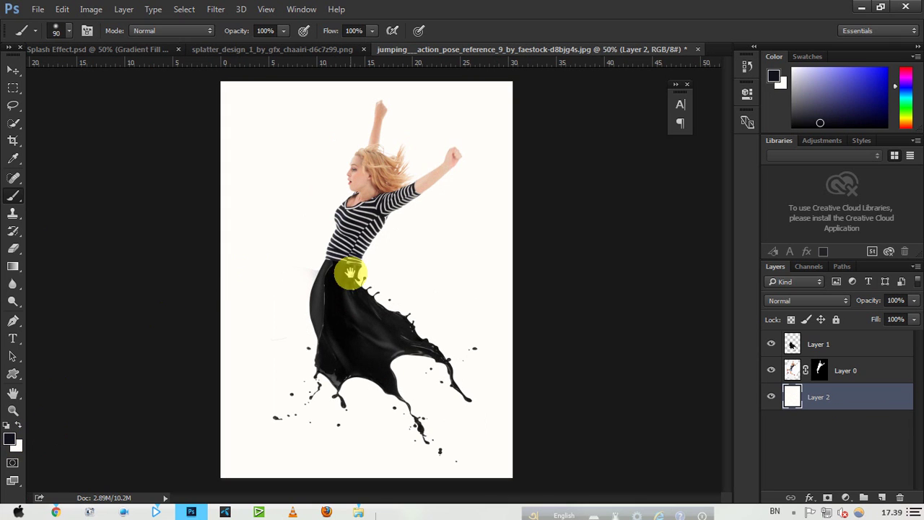
# - Select Layer 0 and Layer 1, nudge the figure slightly, and shrink it to about 89%
pyautogui.click(820, 365)
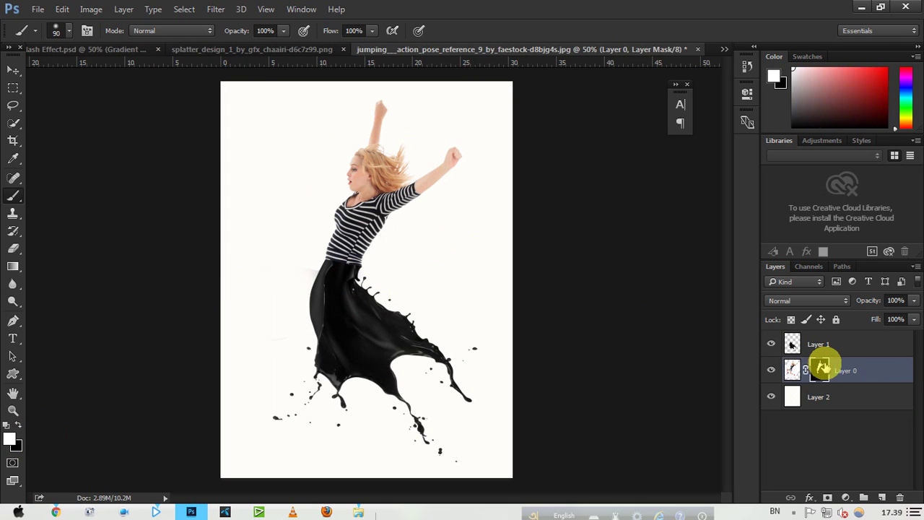
pyautogui.keyDown('ctrl'); pyautogui.click(832, 345); pyautogui.keyUp('ctrl')
pyautogui.click(383, 283)
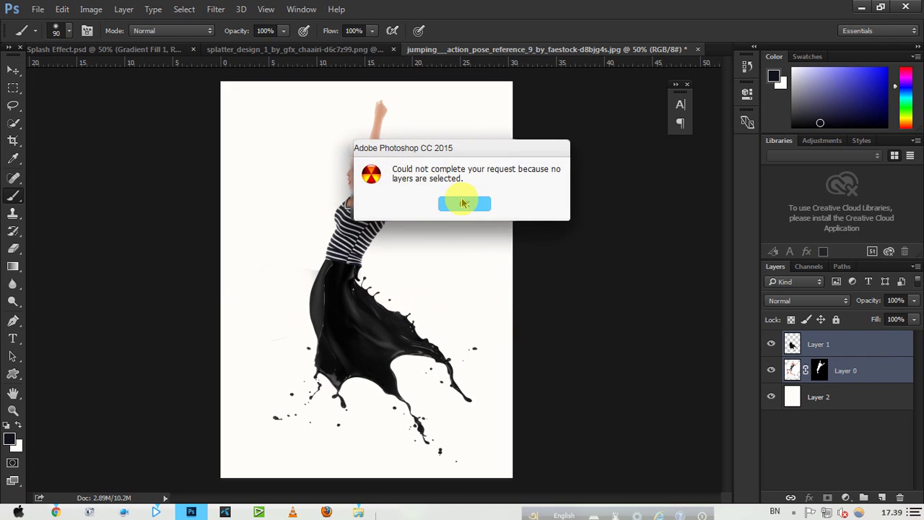
pyautogui.click(464, 202)
pyautogui.click(13, 70)
pyautogui.moveTo(398, 282); pyautogui.dragTo(385, 293)
pyautogui.press('ctrl')
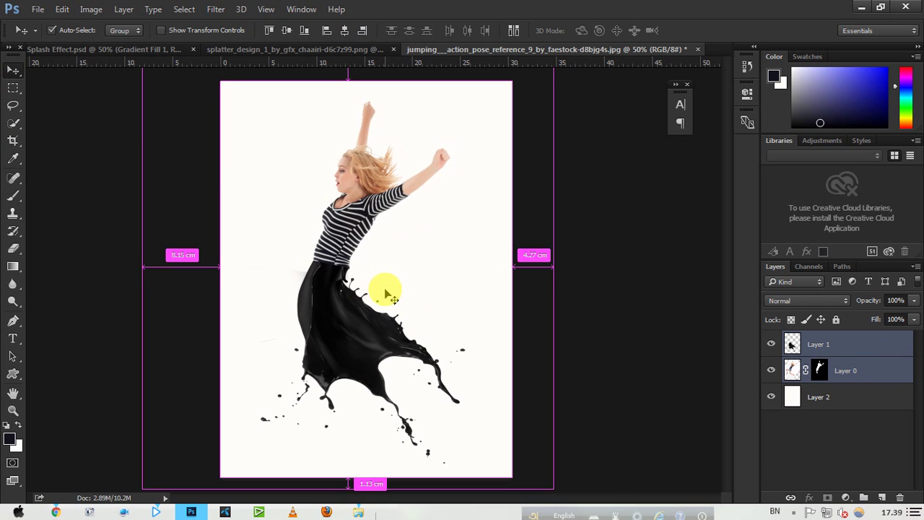
pyautogui.hotkey('ctrl', 't')
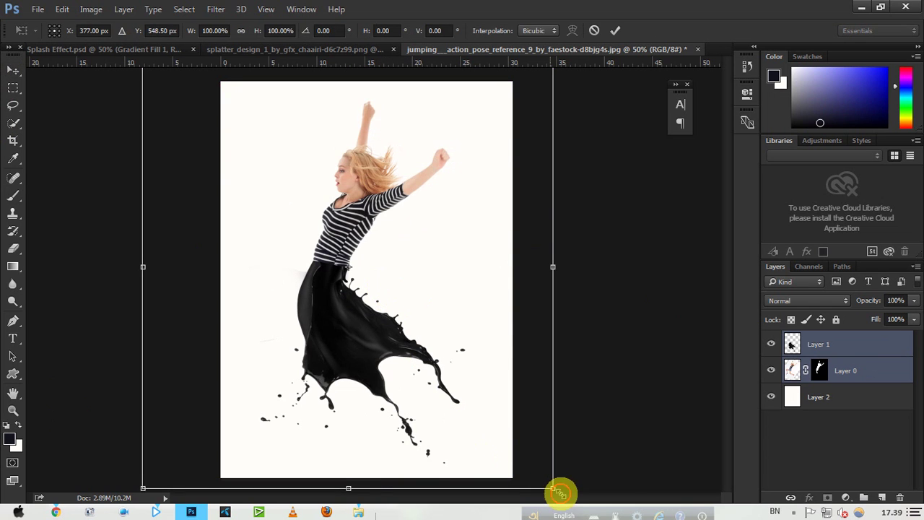
pyautogui.moveTo(561, 493); pyautogui.dragTo(543, 467)
pyautogui.click(615, 30)
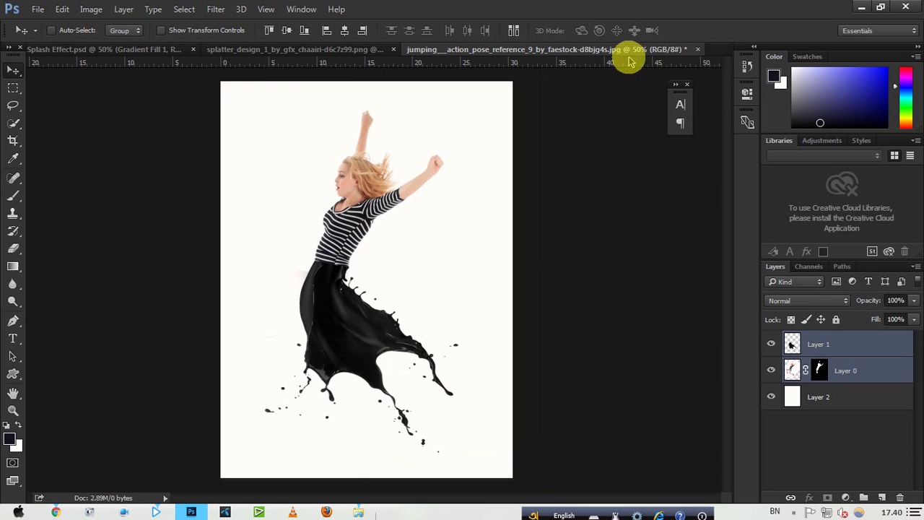
# - Add a Solid Color fill layer above Layer 1 in dark blue #1a1a75
pyautogui.click(874, 347)
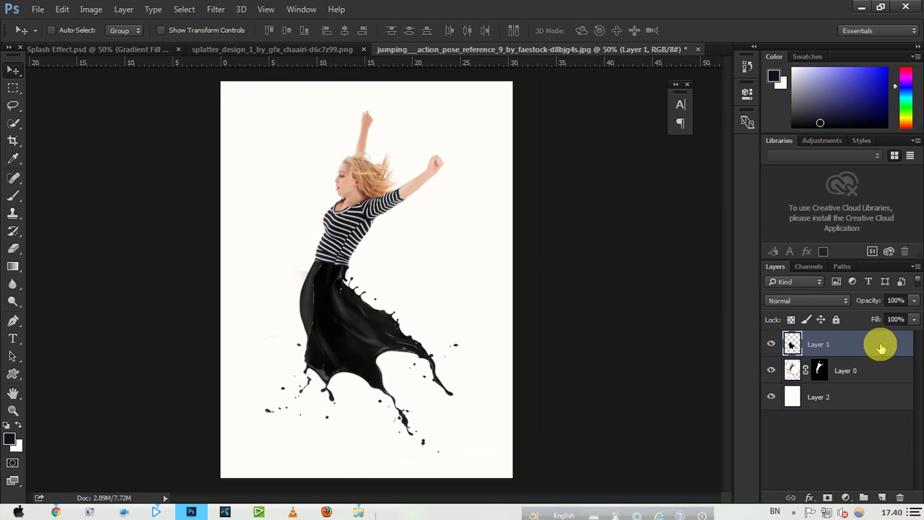
pyautogui.click(881, 498)
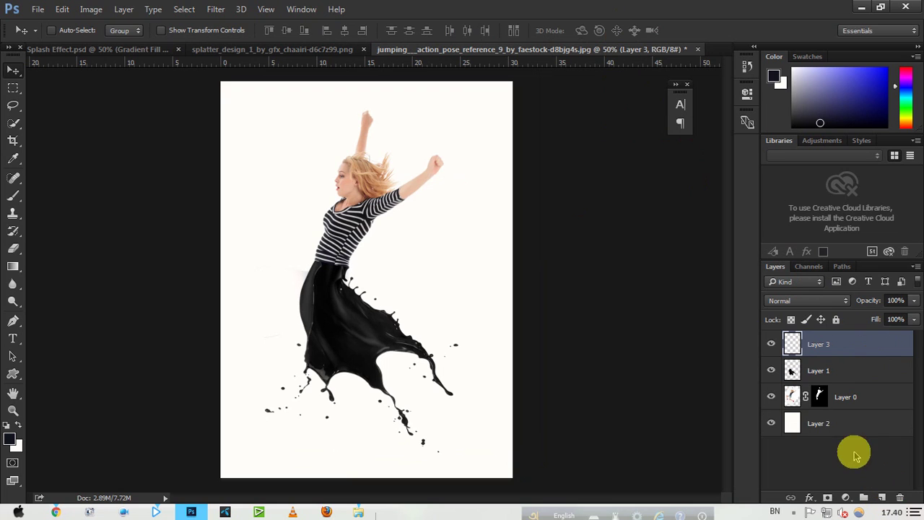
pyautogui.press('Delete')
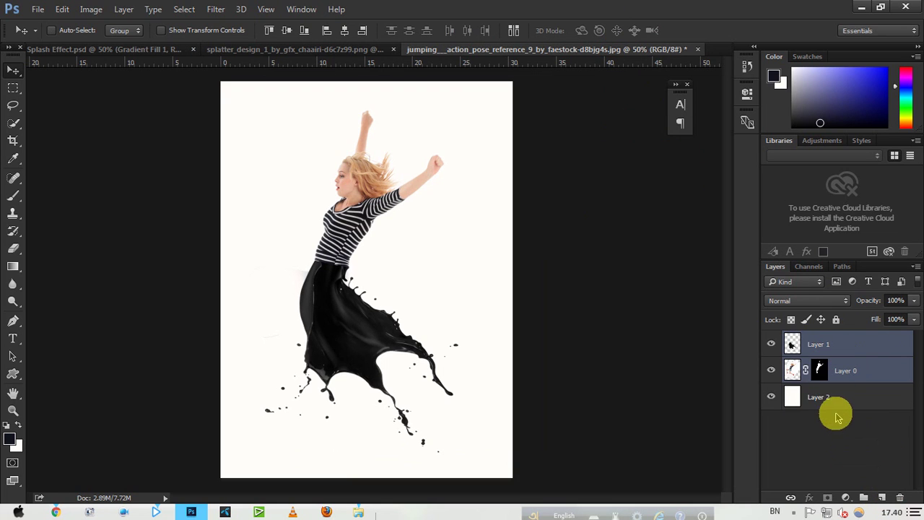
pyautogui.click(847, 348)
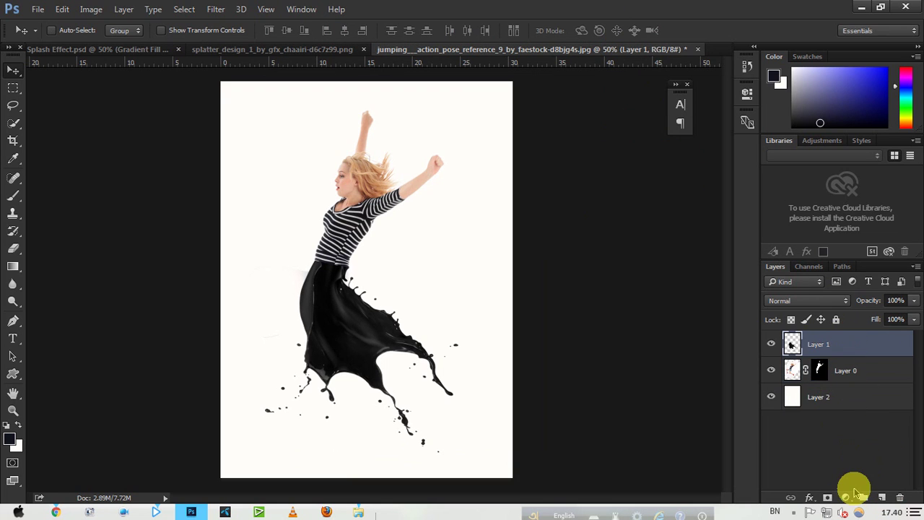
pyautogui.click(846, 497)
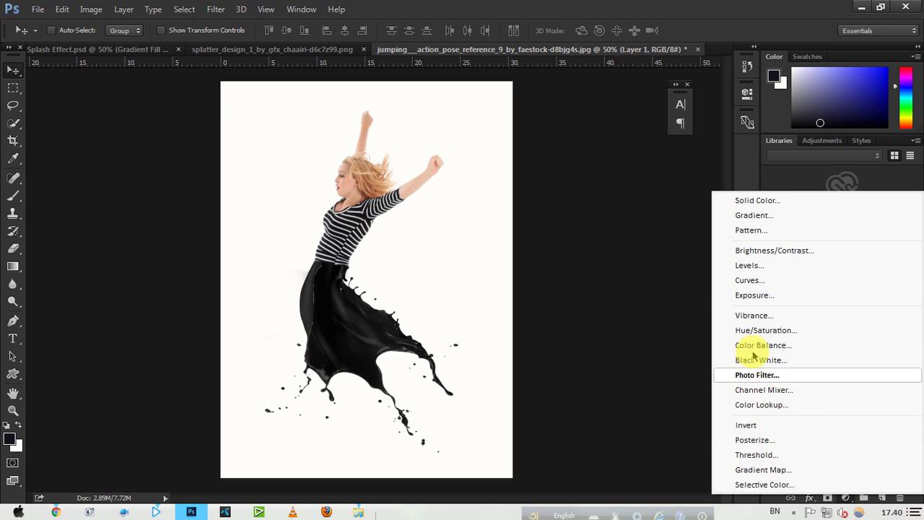
pyautogui.click(756, 200)
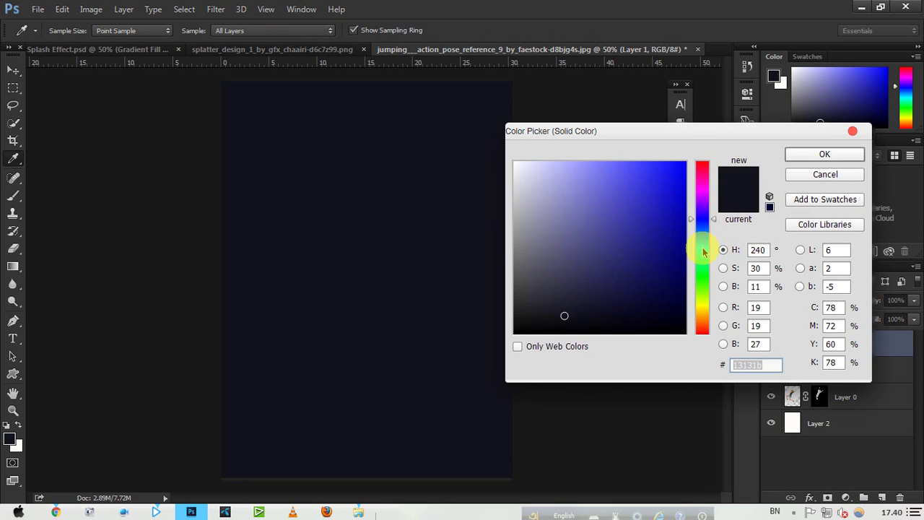
pyautogui.click(646, 252)
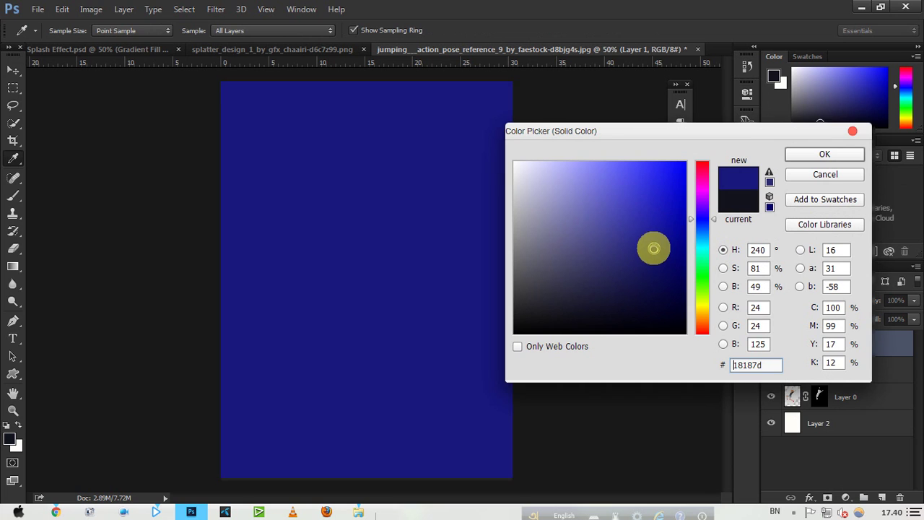
pyautogui.click(648, 254)
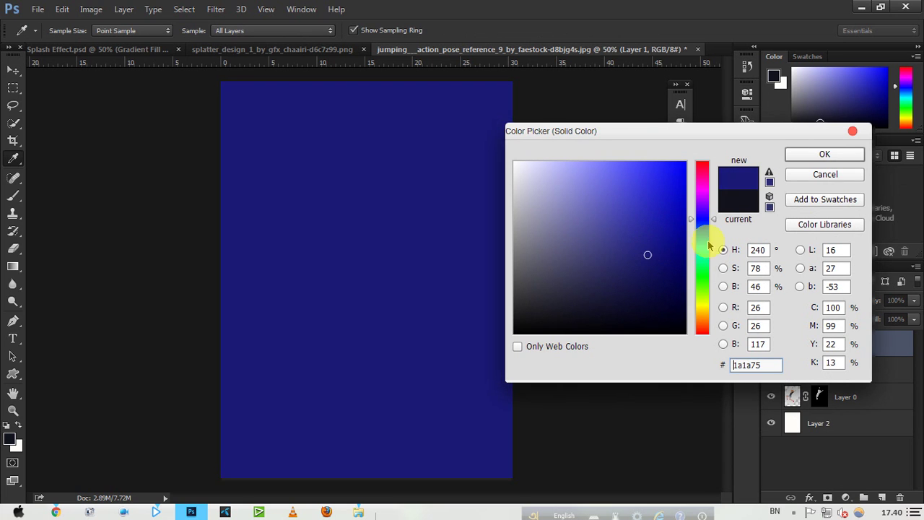
pyautogui.click(802, 150)
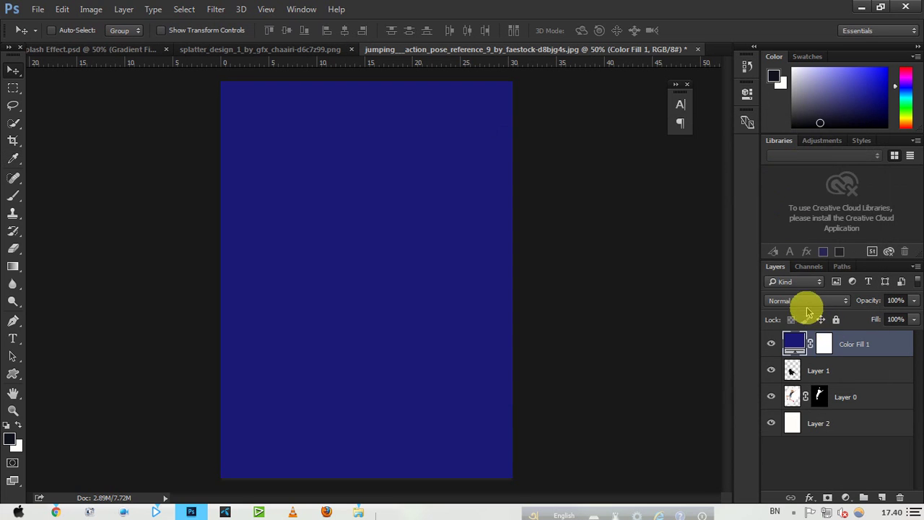
# - Set Color Fill 1's blend mode to Subtract, turning the white background yellow
pyautogui.click(805, 300)
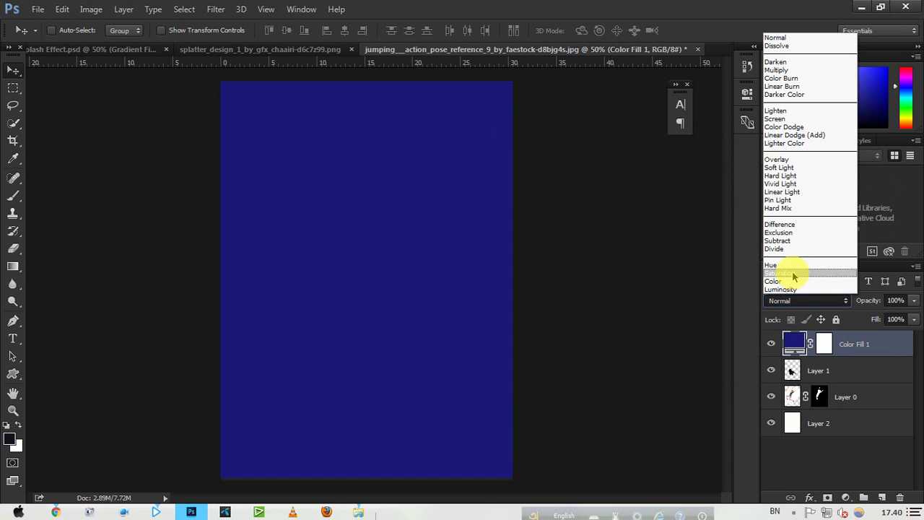
pyautogui.click(792, 272)
pyautogui.click(797, 302)
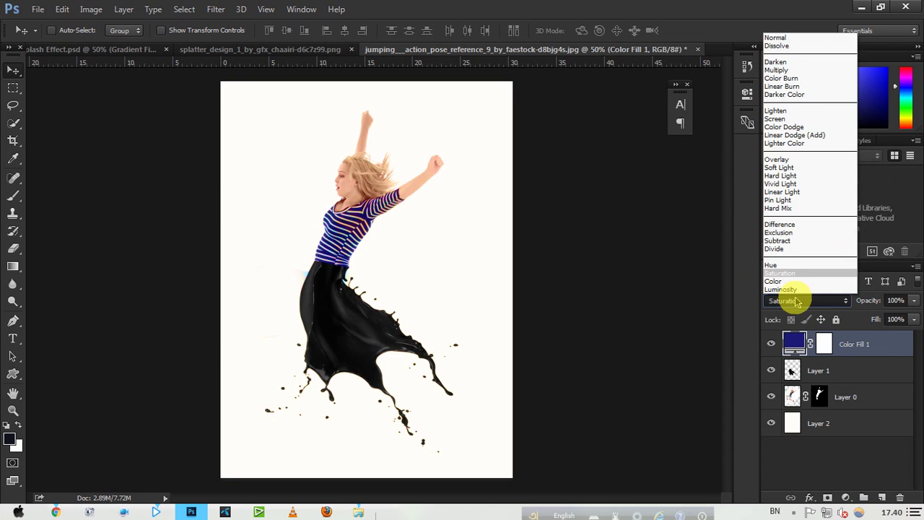
pyautogui.click(786, 273)
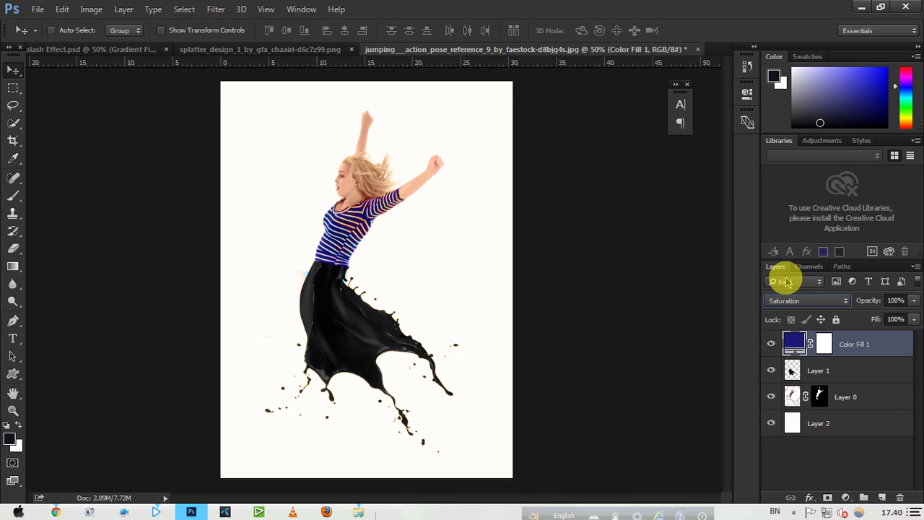
pyautogui.press('Up')
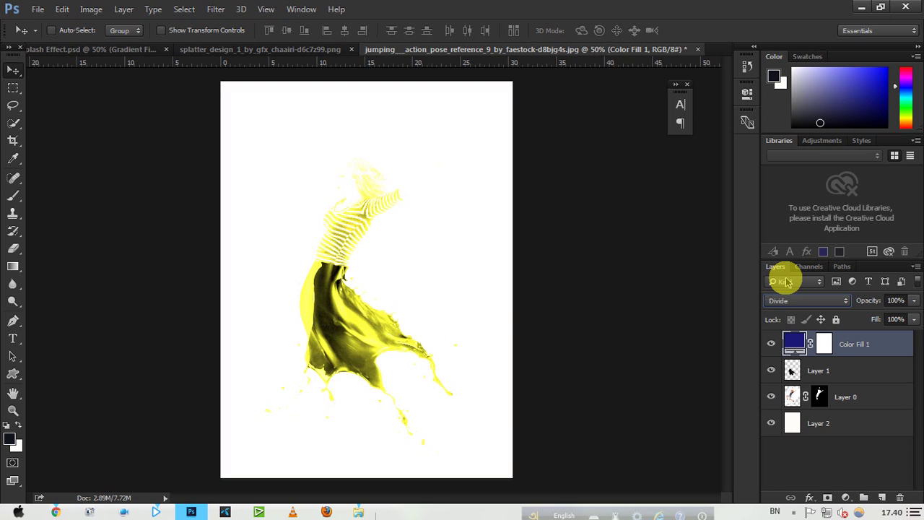
pyautogui.press('Down')
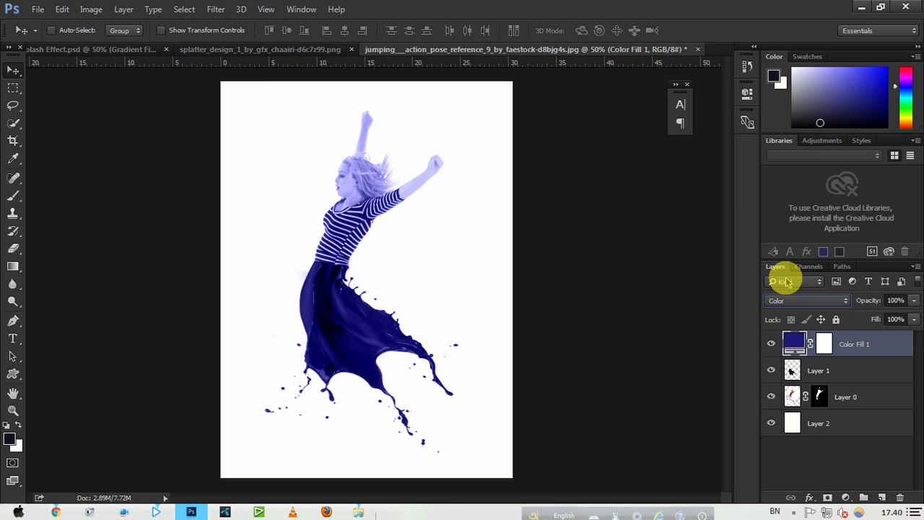
pyautogui.press('Down')
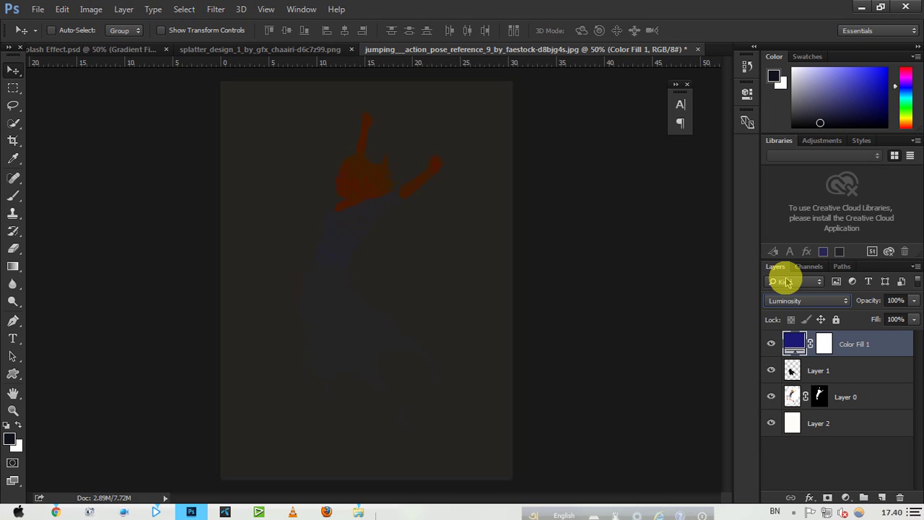
pyautogui.press('Up')
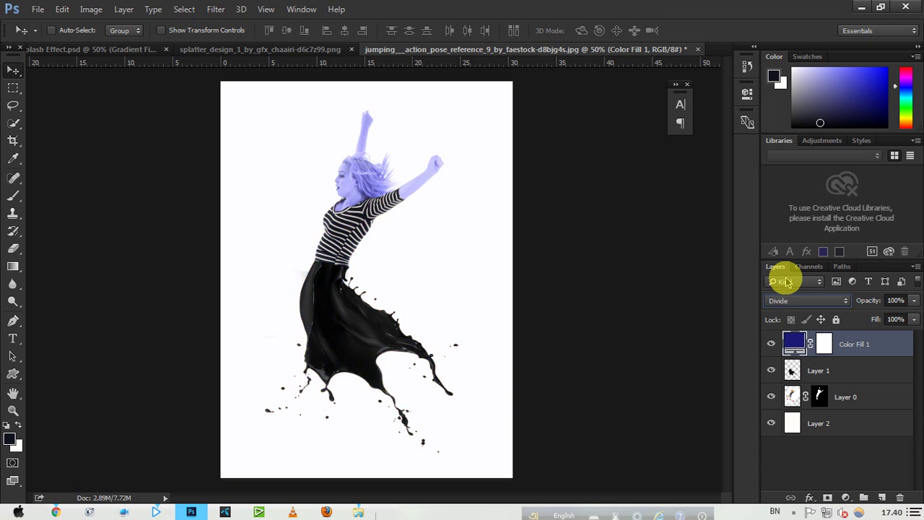
pyautogui.press('Up')
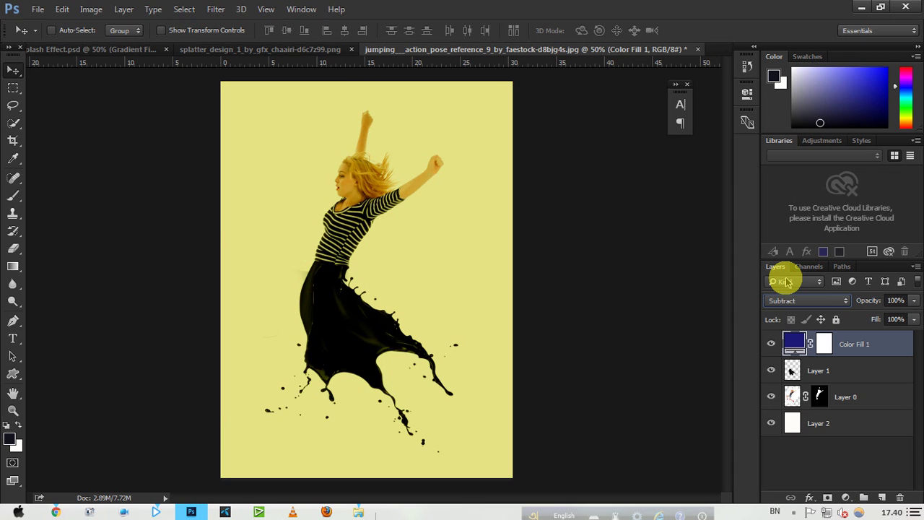
pyautogui.click(787, 302)
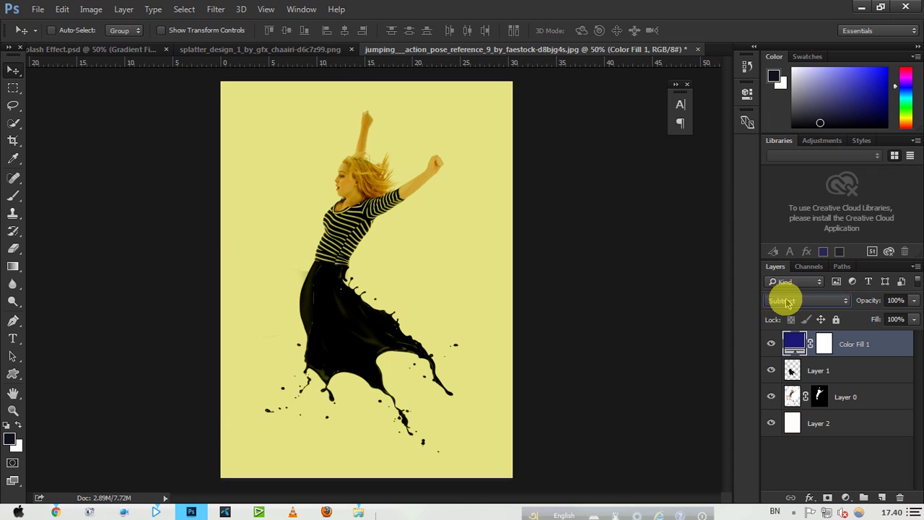
pyautogui.keyDown('alt'); pyautogui.click(394, 280); pyautogui.keyUp('alt')
pyautogui.click(320, 287)
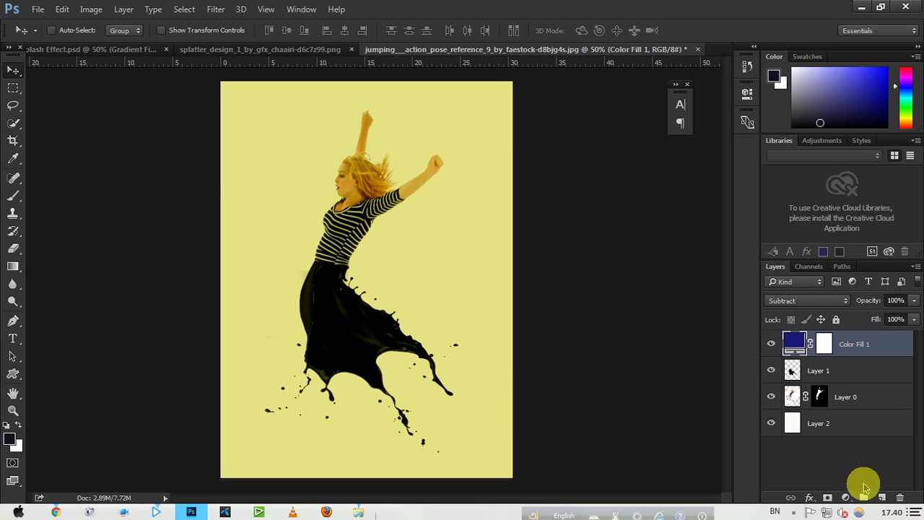
# - Add a Gradient Fill layer above the colour fill, keeping its default colours
pyautogui.click(884, 497)
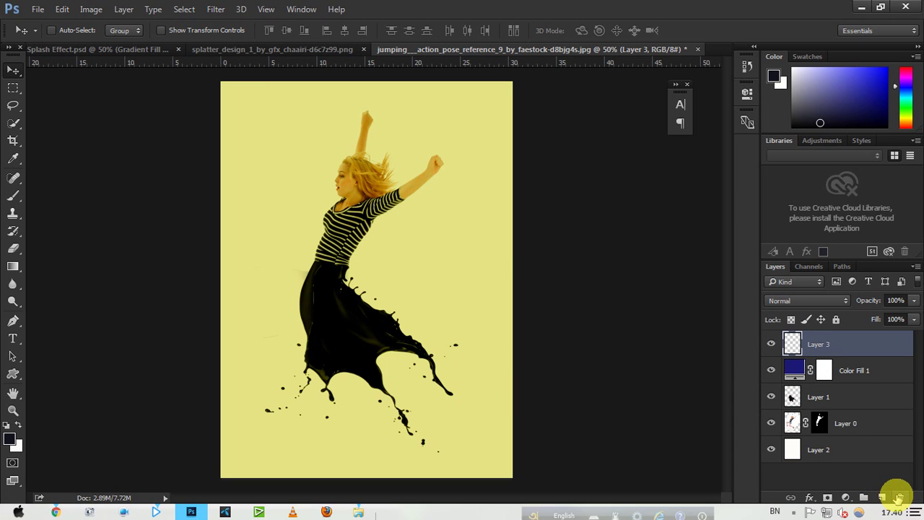
pyautogui.moveTo(856, 350); pyautogui.dragTo(899, 494)
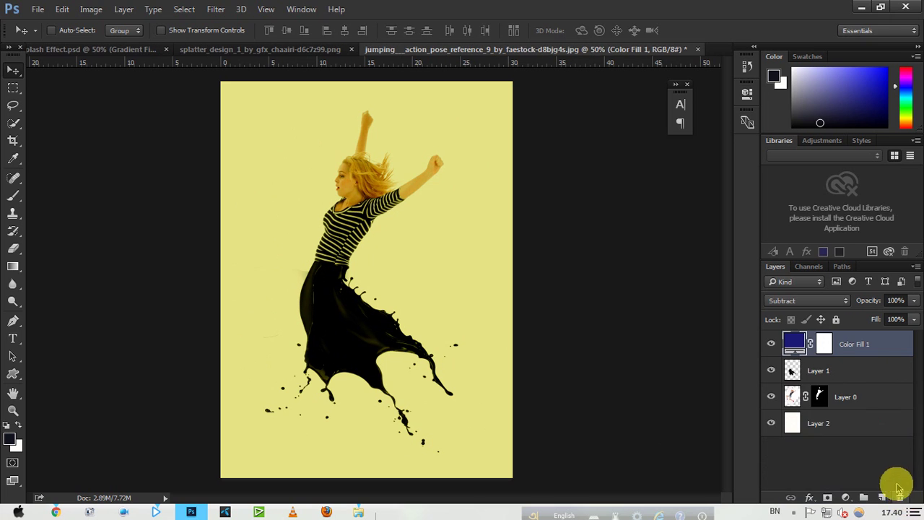
pyautogui.click(846, 498)
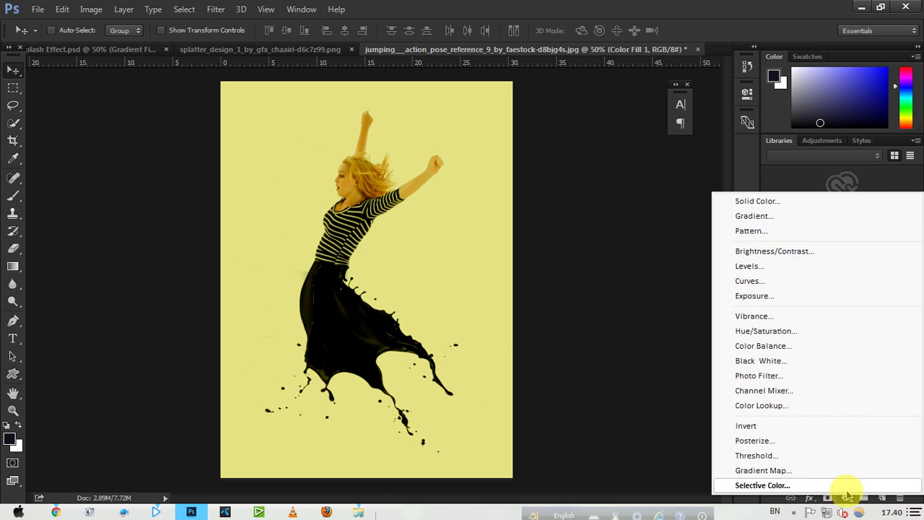
pyautogui.click(779, 218)
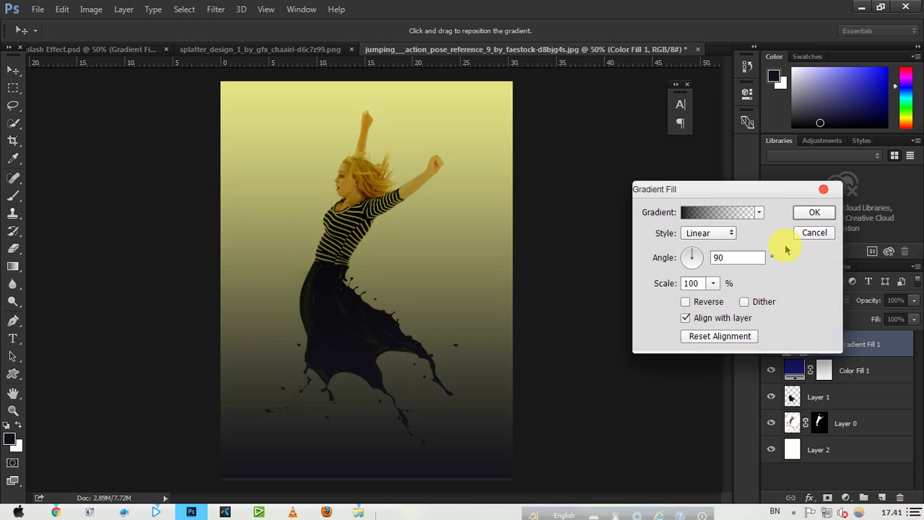
pyautogui.click(722, 212)
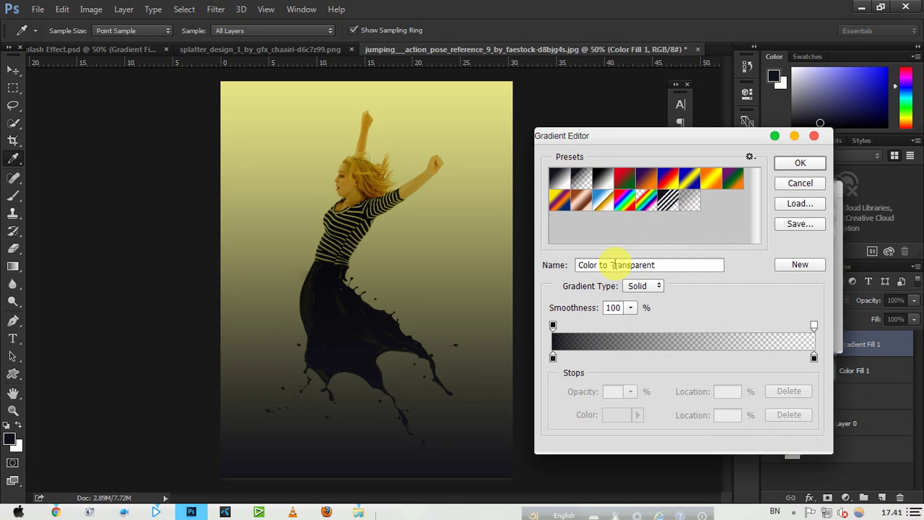
pyautogui.click(784, 165)
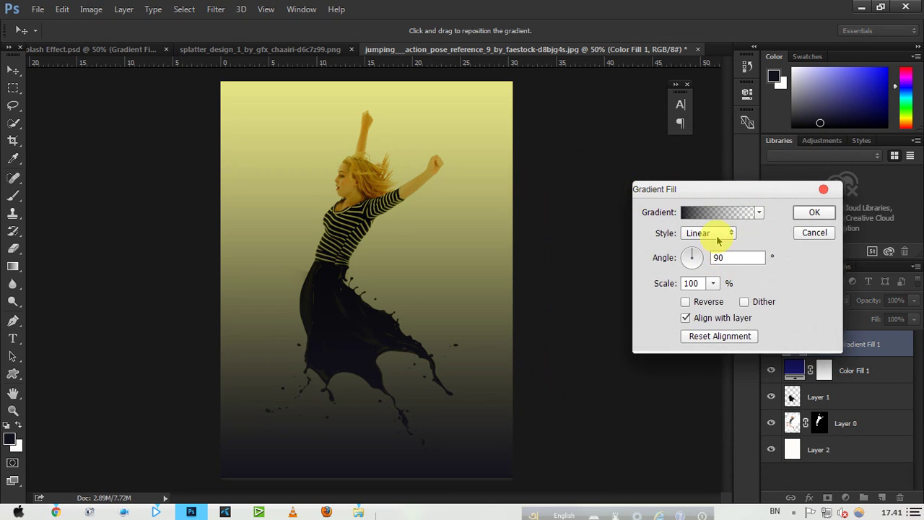
# - Make the gradient Radial and reversed, widening its scale to about 219%
pyautogui.click(717, 237)
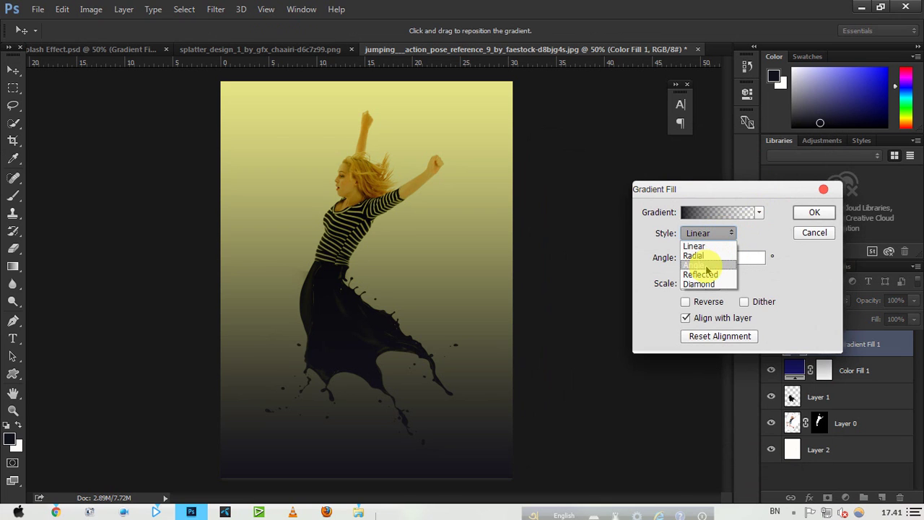
pyautogui.click(710, 266)
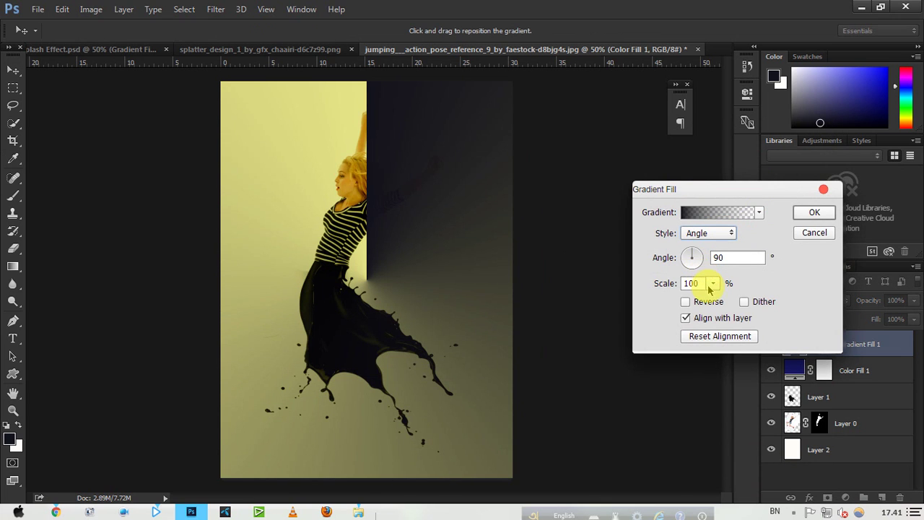
pyautogui.click(686, 302)
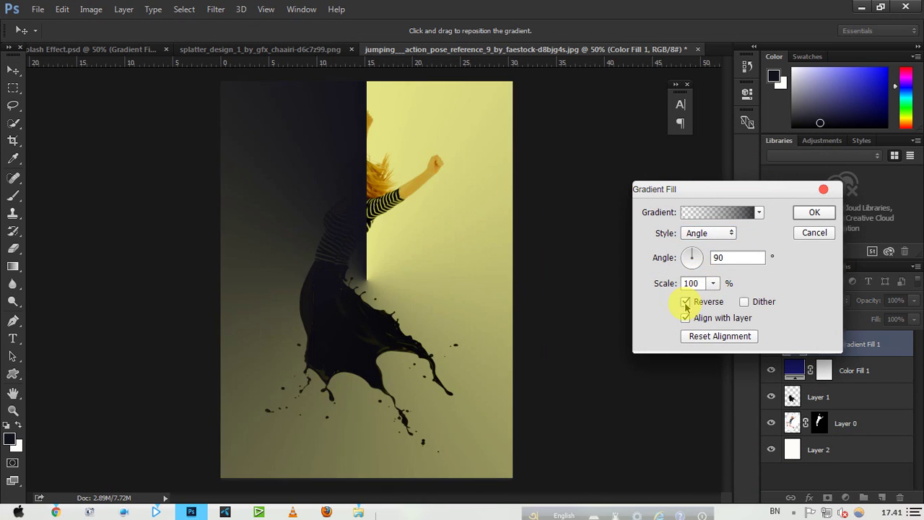
pyautogui.click(714, 238)
pyautogui.click(714, 253)
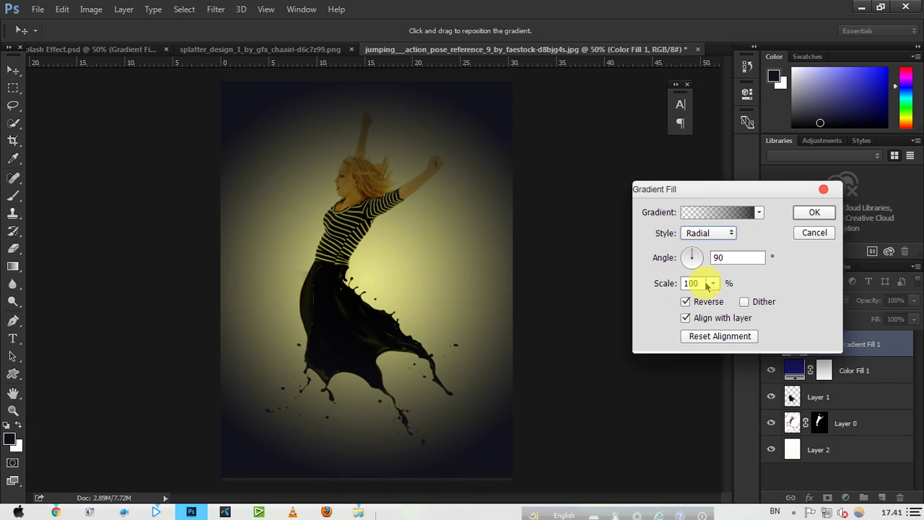
pyautogui.moveTo(712, 283); pyautogui.dragTo(723, 302)
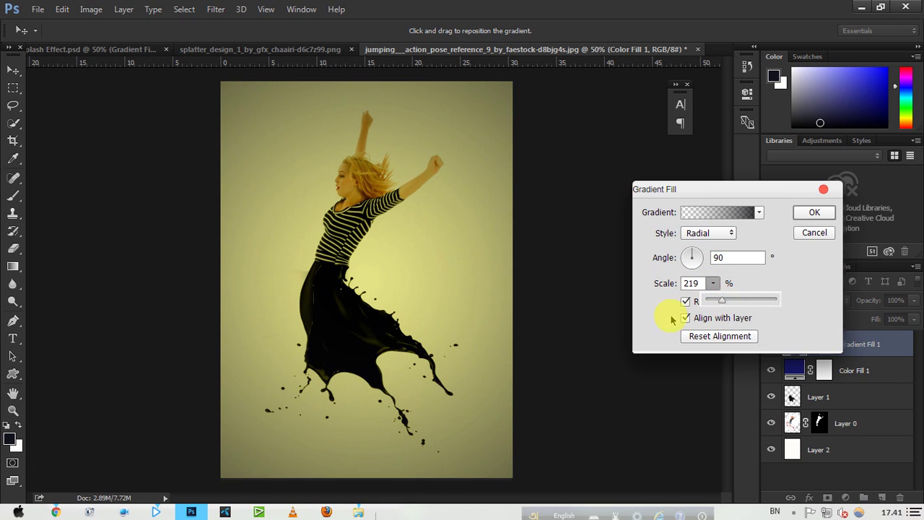
# - Confirm the radial Gradient Fill settings and check the whole image
pyautogui.click(813, 212)
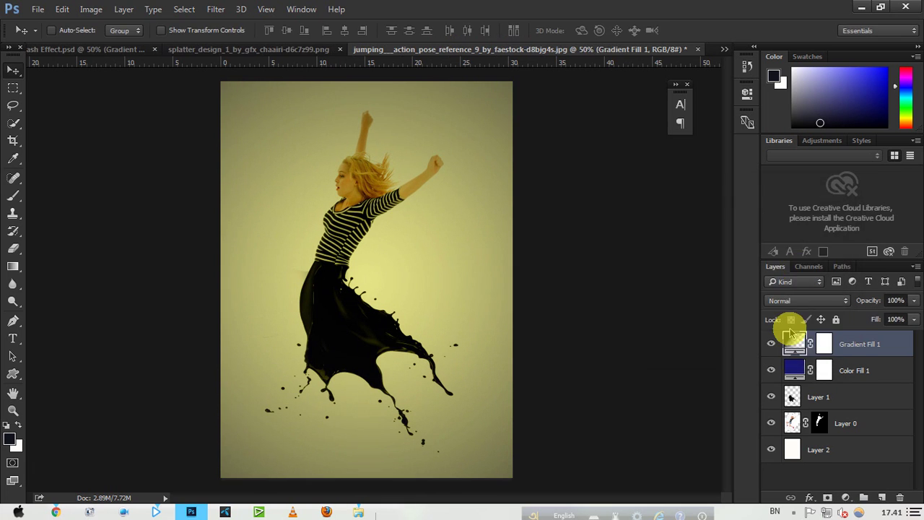
pyautogui.hotkey('ctrl', '-')
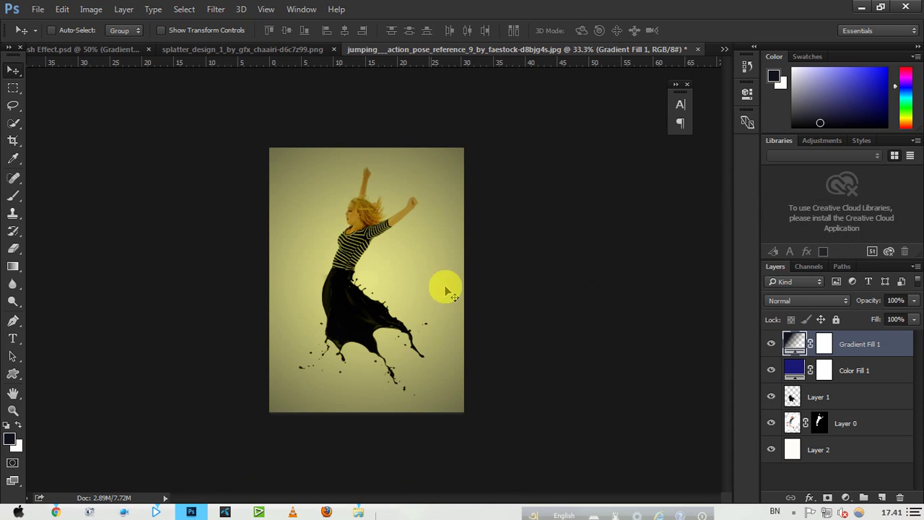
pyautogui.hotkey('ctrl', '+')
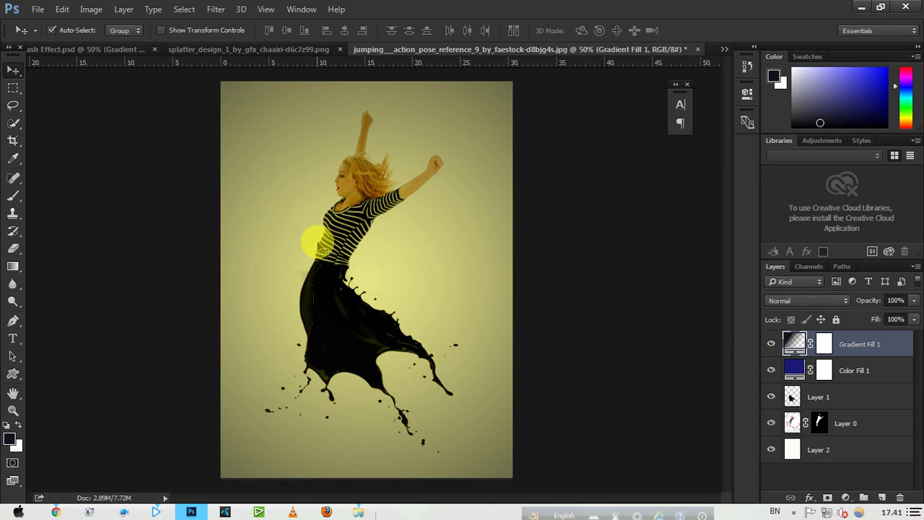
# - Try the Imagenomic filter, cancel Noiseware unapplied, and add empty Layer 3 on top
pyautogui.click(215, 9)
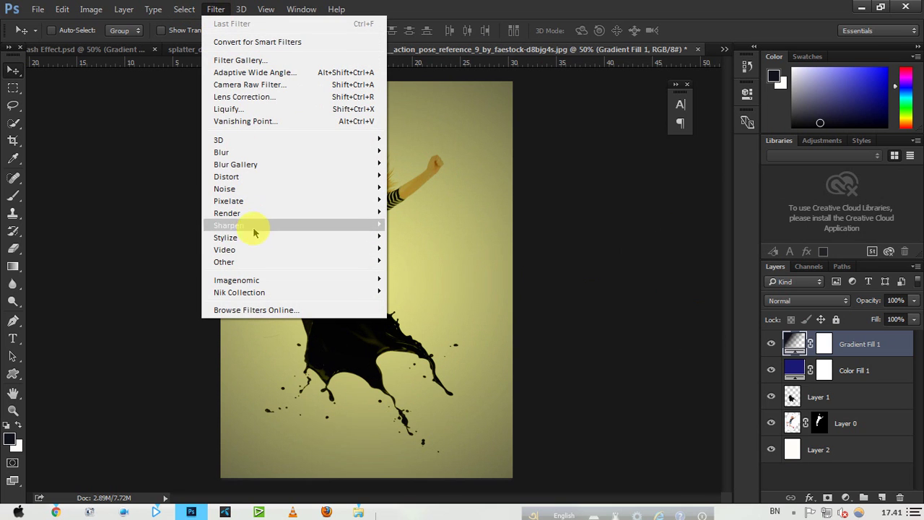
pyautogui.moveTo(359, 283)
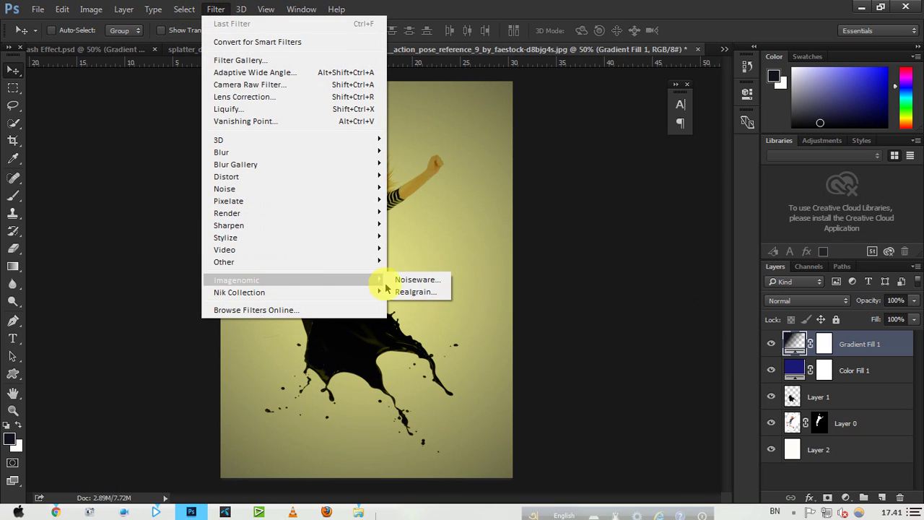
pyautogui.click(416, 291)
pyautogui.click(461, 205)
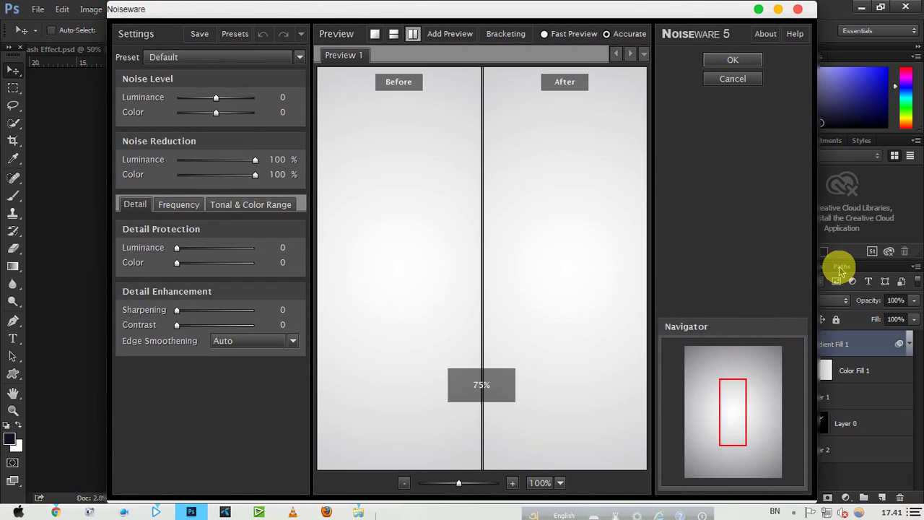
pyautogui.click(715, 79)
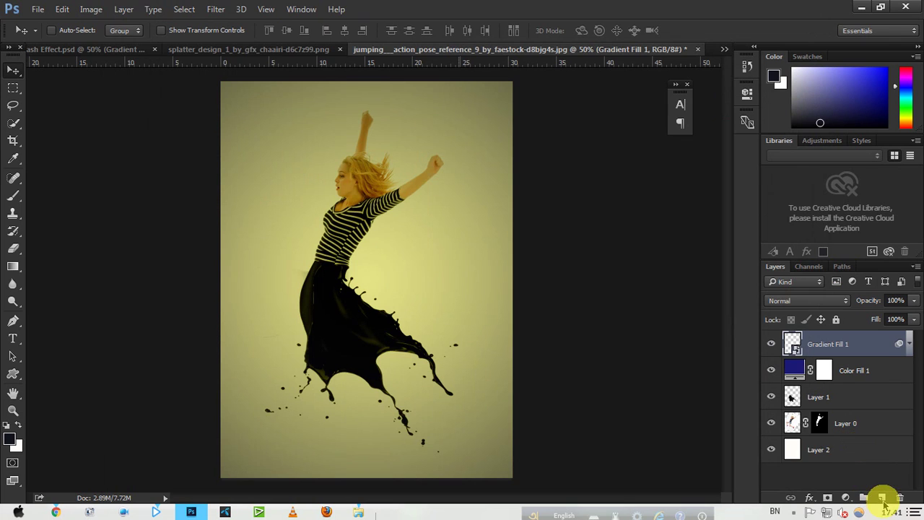
pyautogui.click(881, 498)
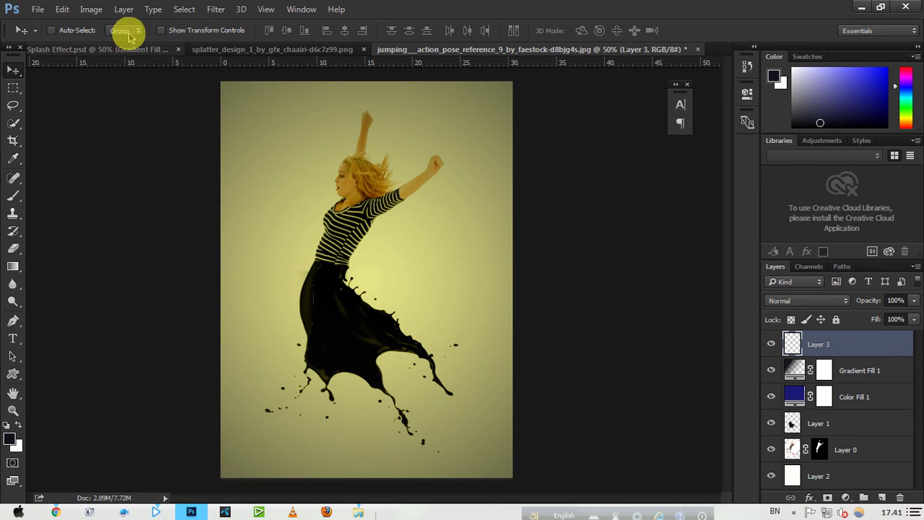
# - Use Apply Image to put a merged copy of the composite onto Layer 3
pyautogui.click(93, 10)
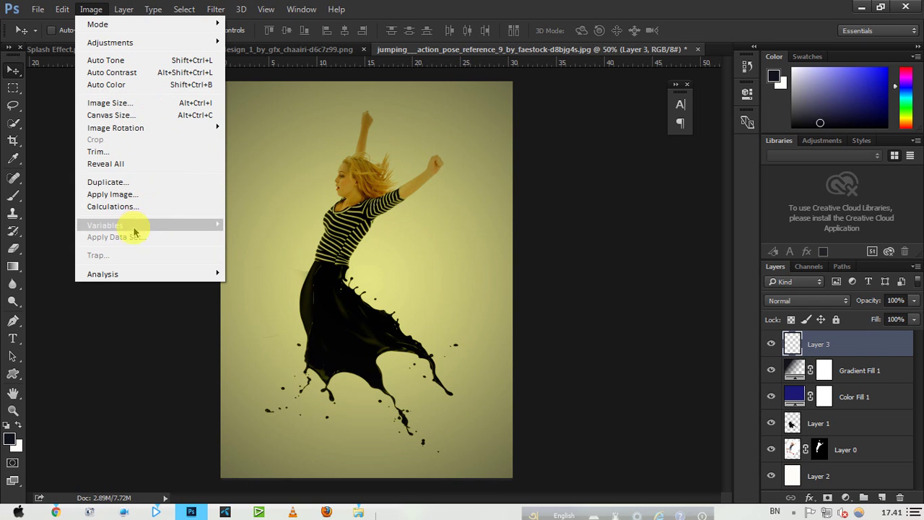
pyautogui.click(124, 199)
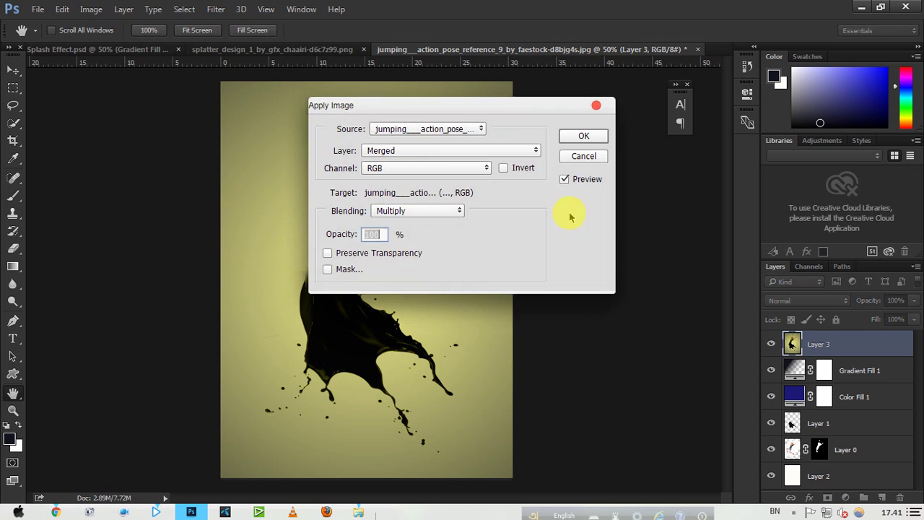
pyautogui.click(583, 138)
# - Run Imagenomic Noiseware on Layer 3 and inspect the preview around the woman's head
pyautogui.click(211, 10)
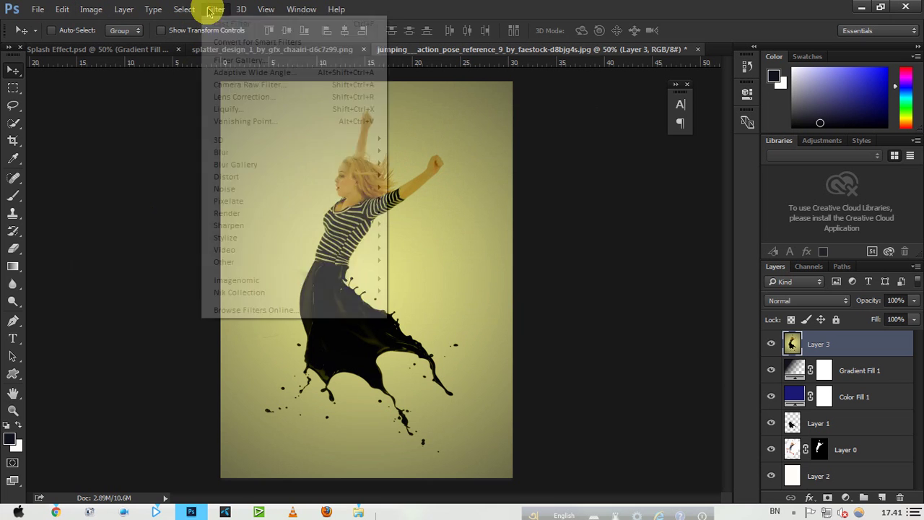
pyautogui.moveTo(267, 280)
pyautogui.click(415, 282)
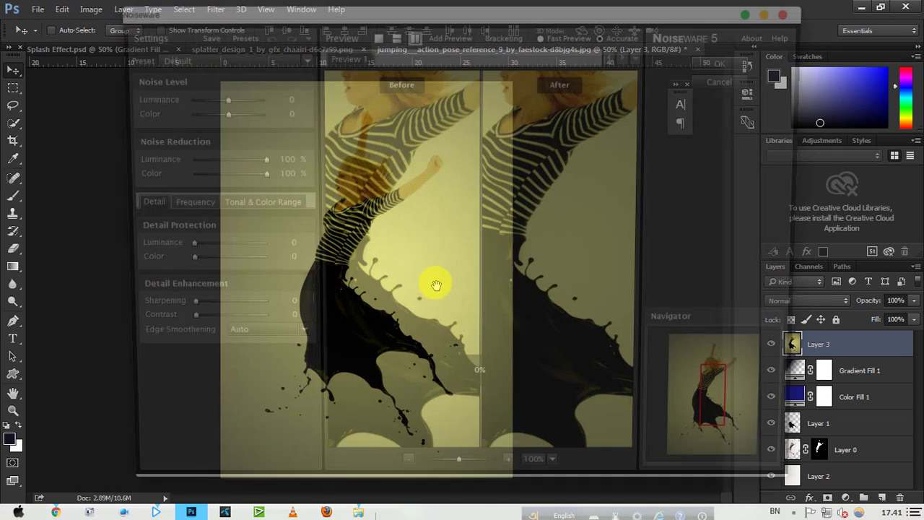
pyautogui.moveTo(427, 155); pyautogui.dragTo(419, 252)
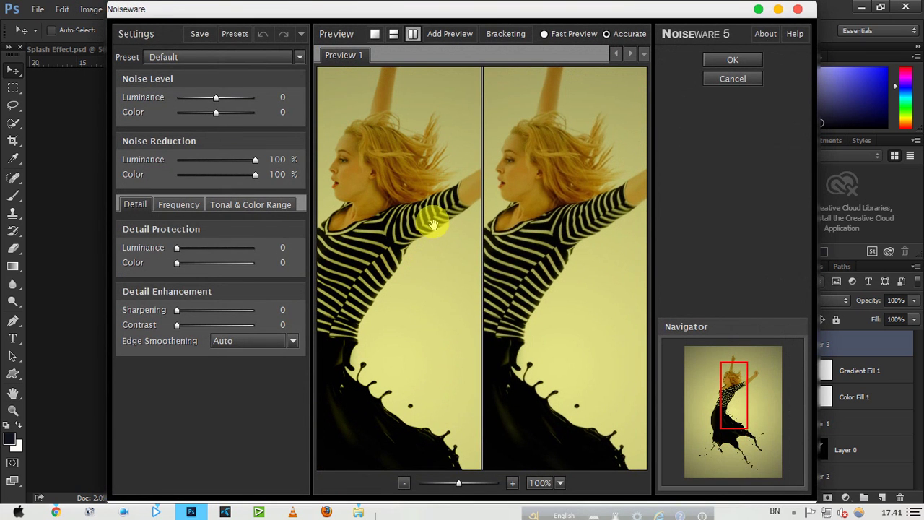
pyautogui.scroll(1, 429, 222)
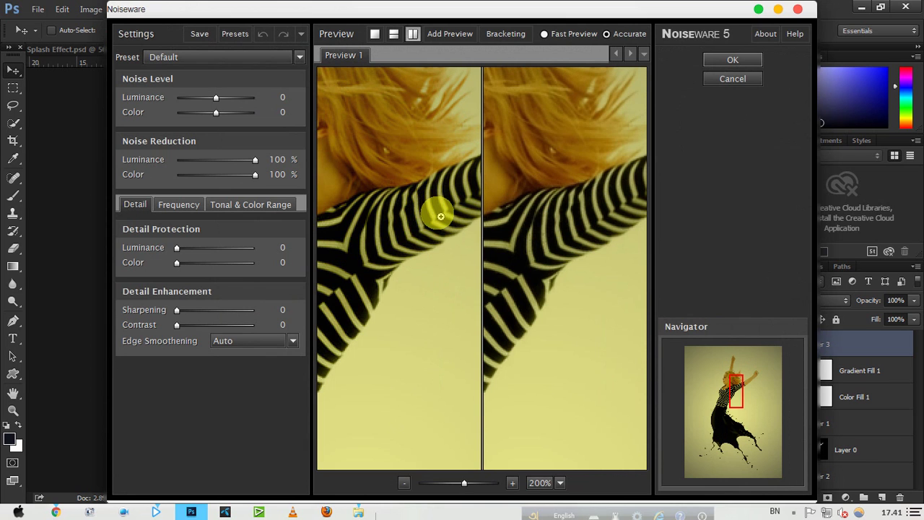
pyautogui.scroll(1, 440, 217)
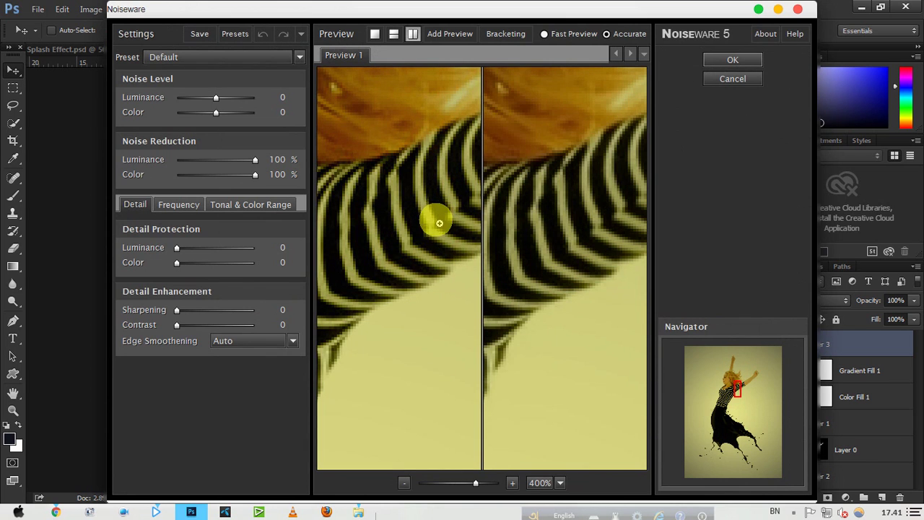
pyautogui.scroll(1, 439, 223)
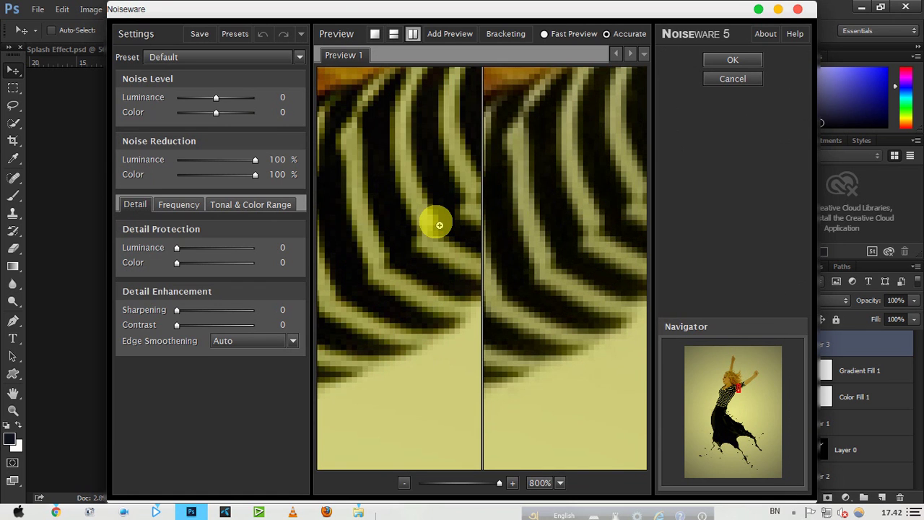
pyautogui.click(733, 60)
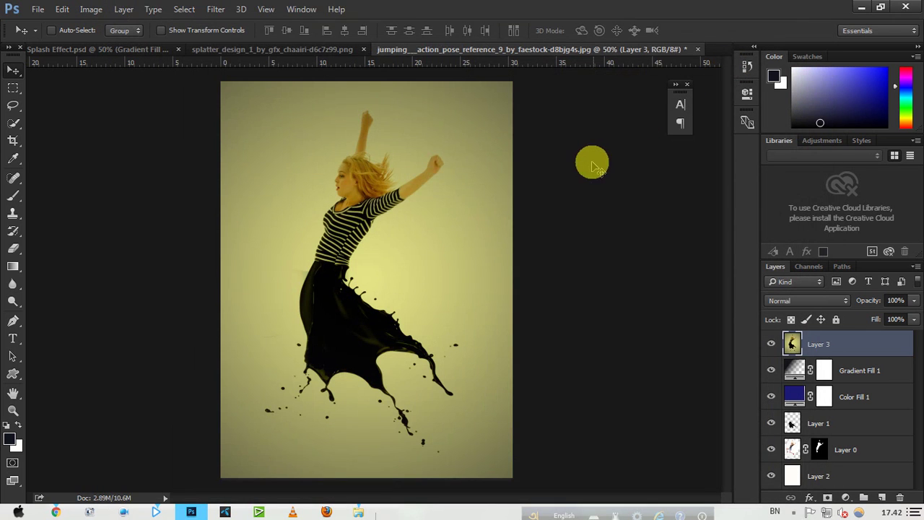
pyautogui.scroll(1, 372, 212)
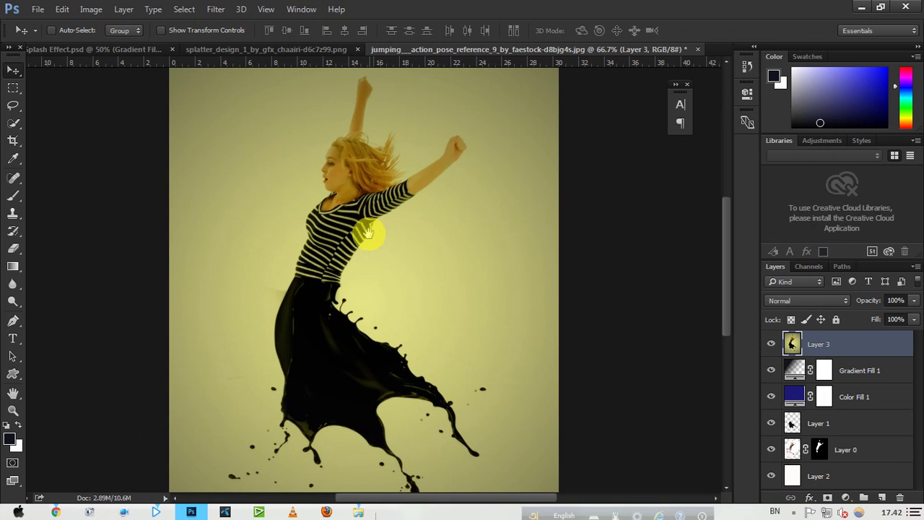
pyautogui.scroll(-1, 358, 231)
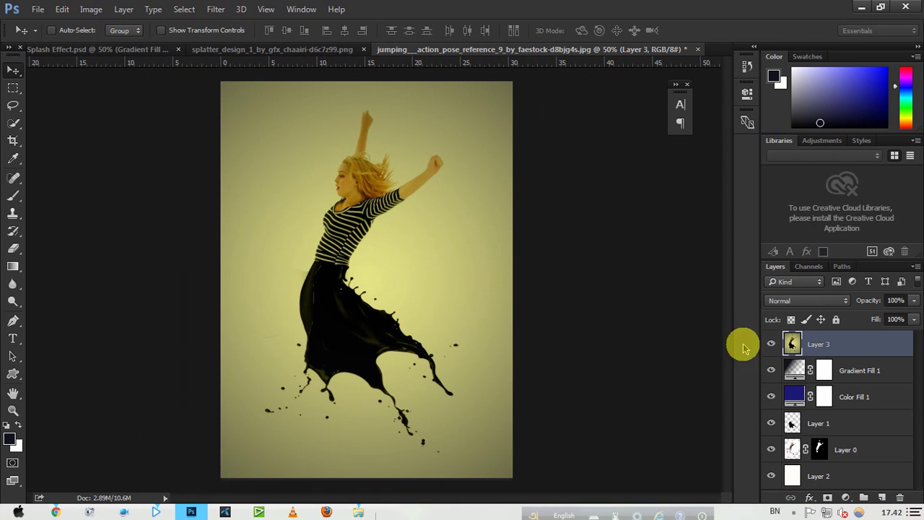
pyautogui.click(879, 371)
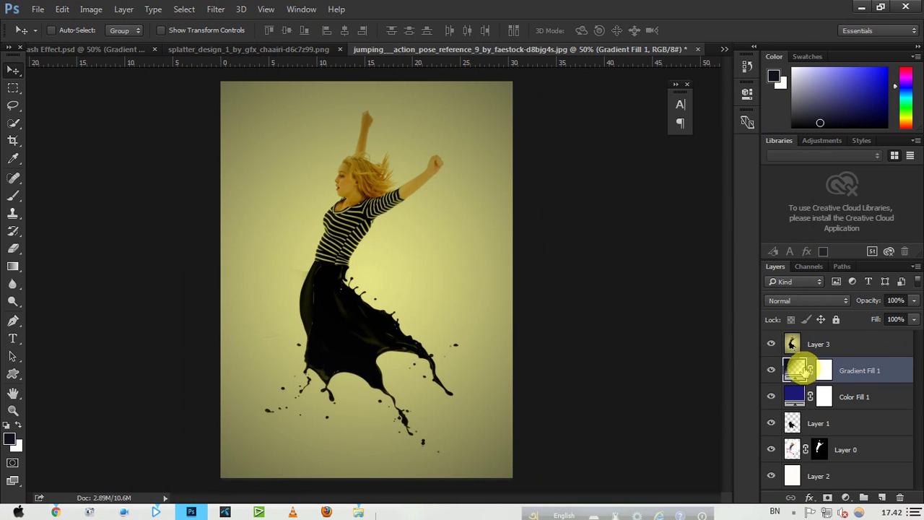
pyautogui.doubleClick(798, 369)
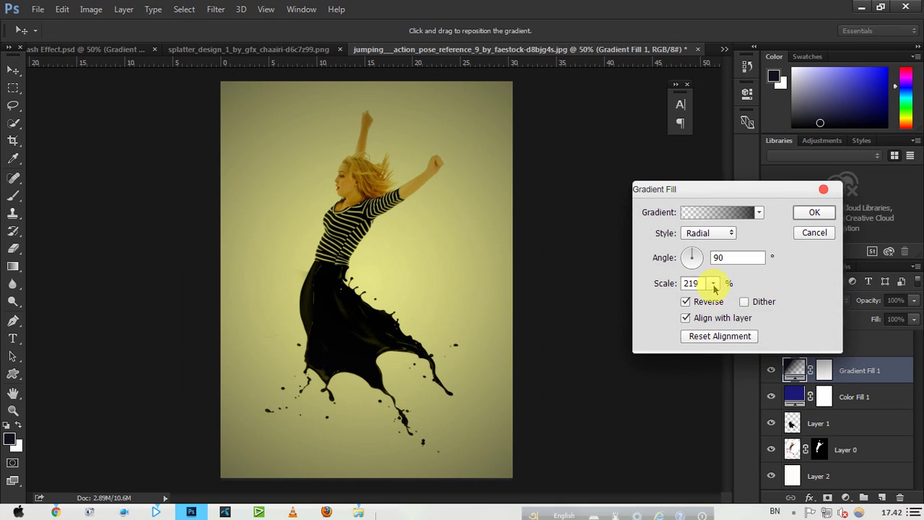
pyautogui.moveTo(714, 284); pyautogui.dragTo(742, 304)
pyautogui.click(821, 231)
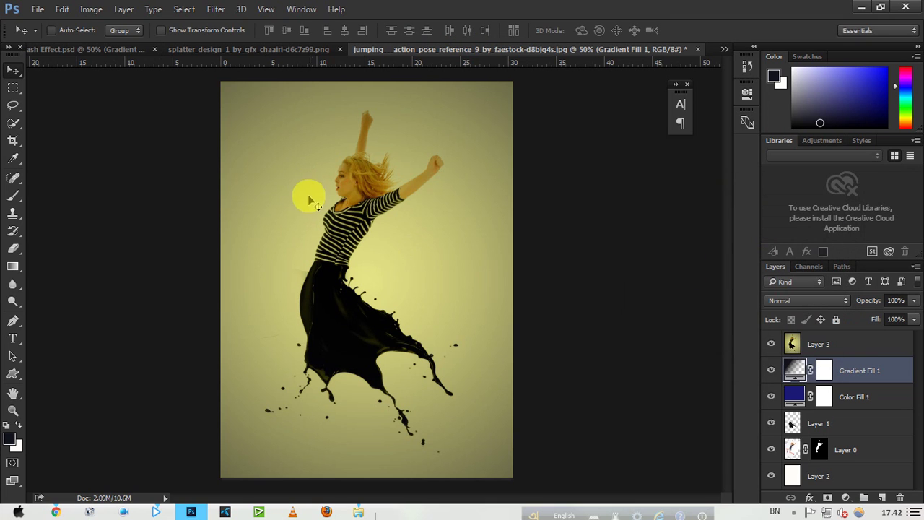
pyautogui.press('ctrl')
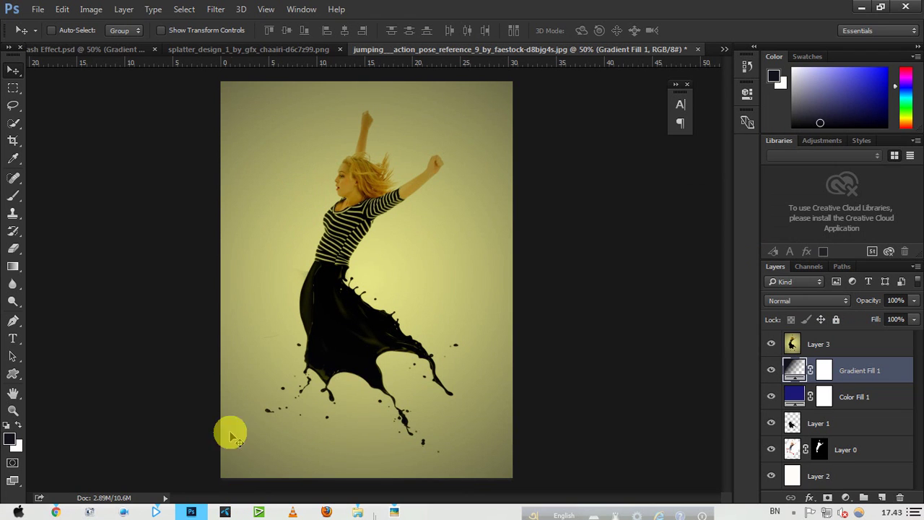
# - Minimize Photoshop to show the 'Suscribe Image - Apple Graphic Studio.jpg' end card in Picasa Photo Viewer
pyautogui.click(860, 7)
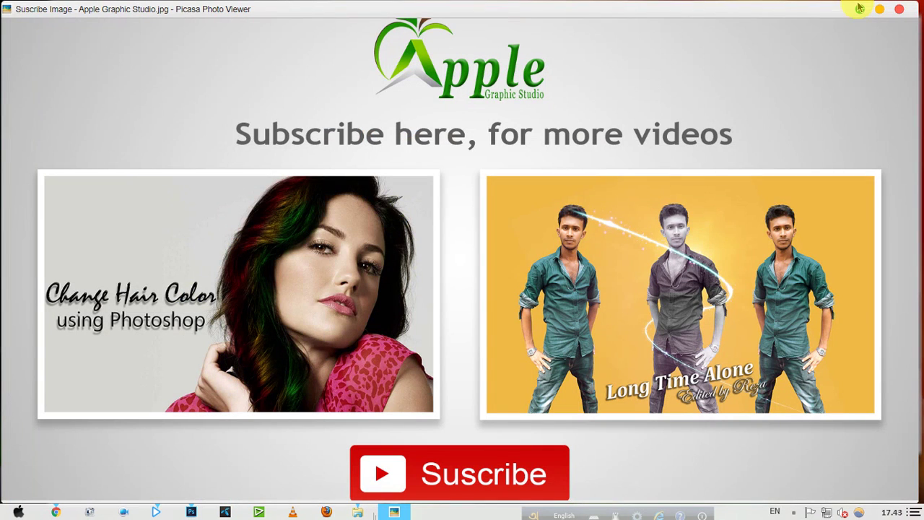